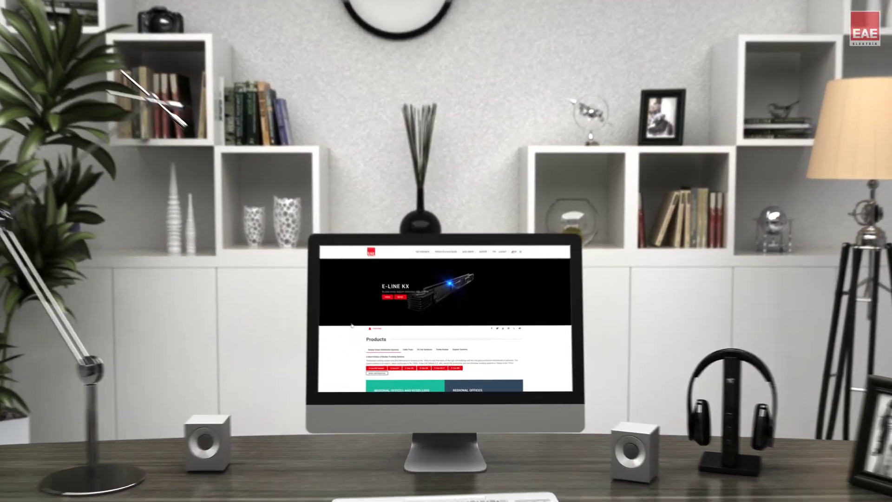
- Open the BIM (Building Information Modeling) page of the EAE website's support section
mouse_move(483, 252)
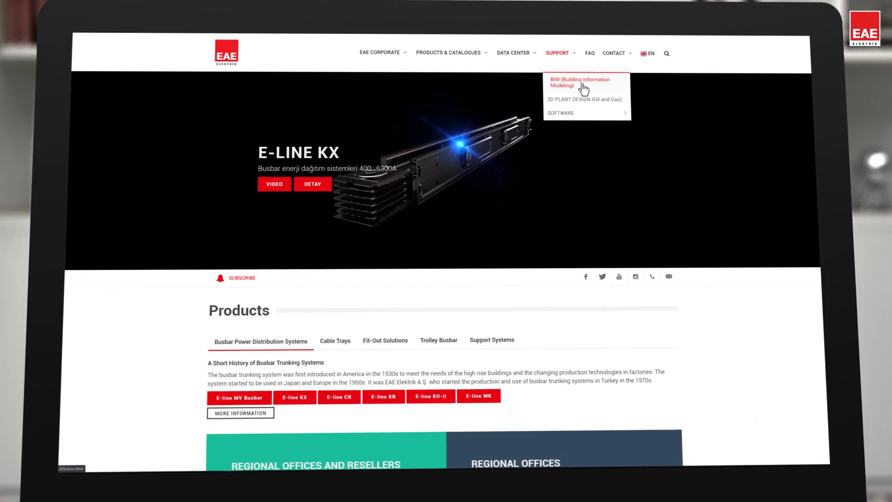
click(584, 88)
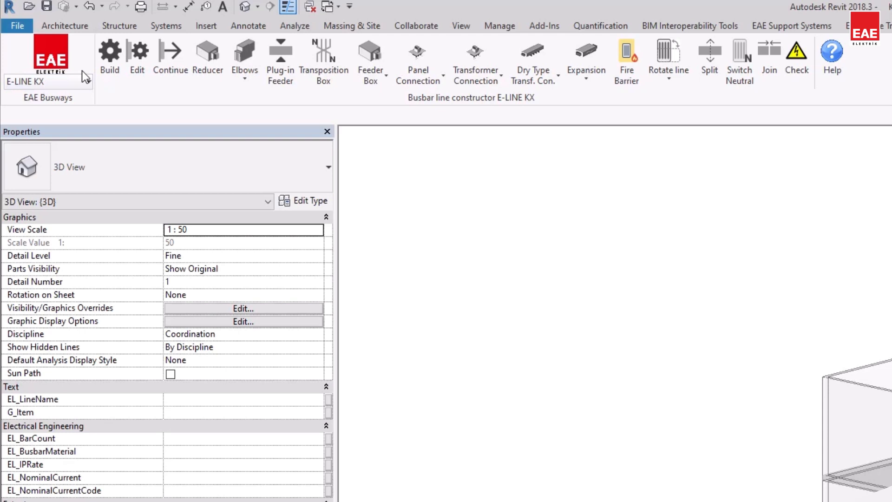
- Choose the E-LINE KX busbar system and configure KX_Line1 with aluminium conductors and a 2500 A rating
click(82, 80)
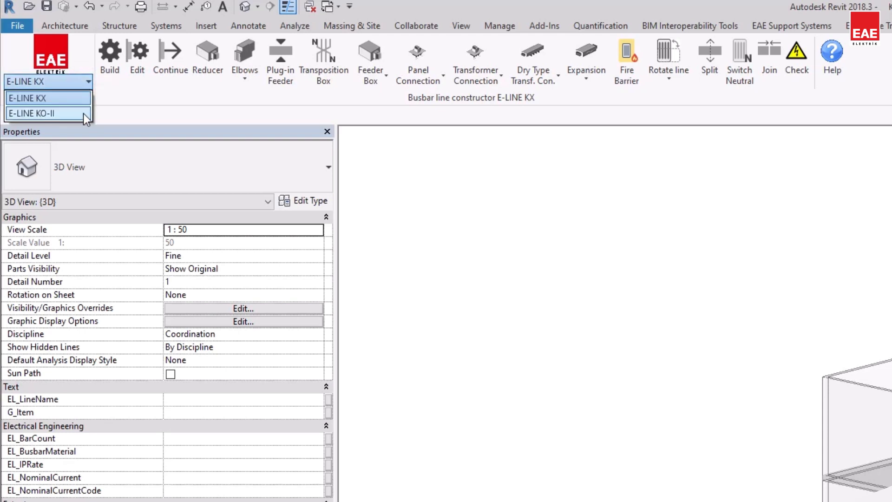
click(83, 98)
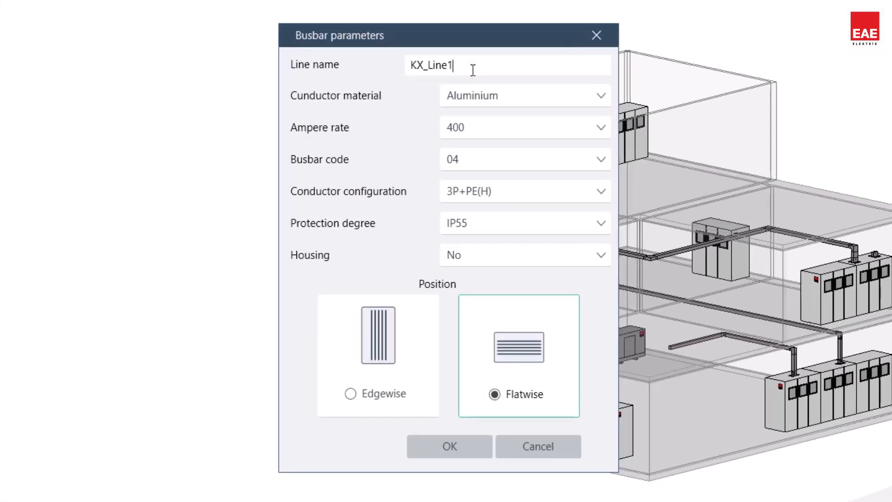
click(490, 93)
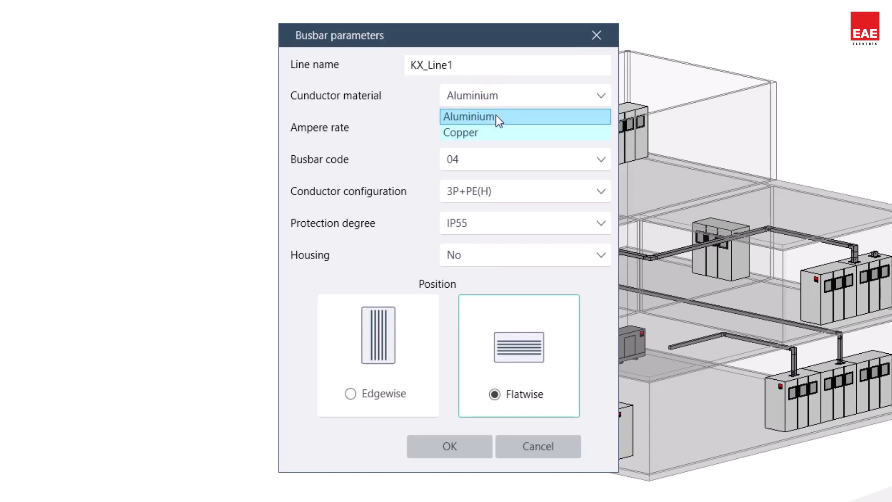
click(496, 116)
click(500, 132)
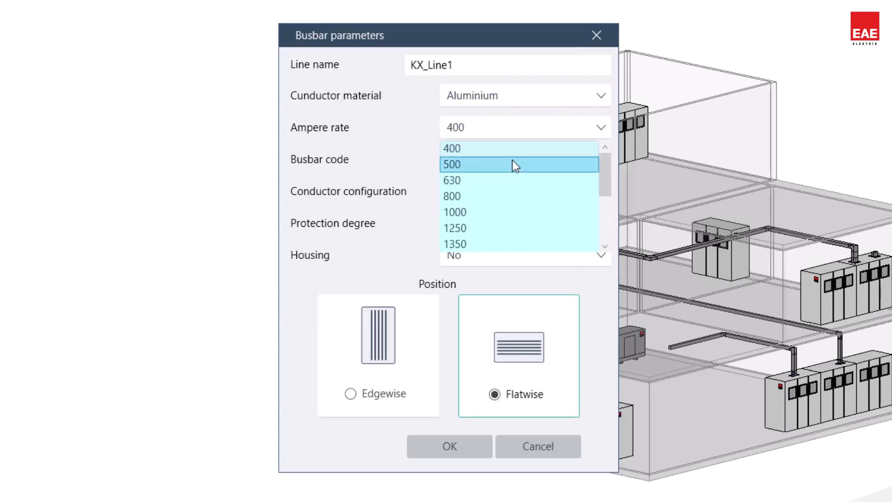
scroll(512, 163, down, 2)
click(513, 193)
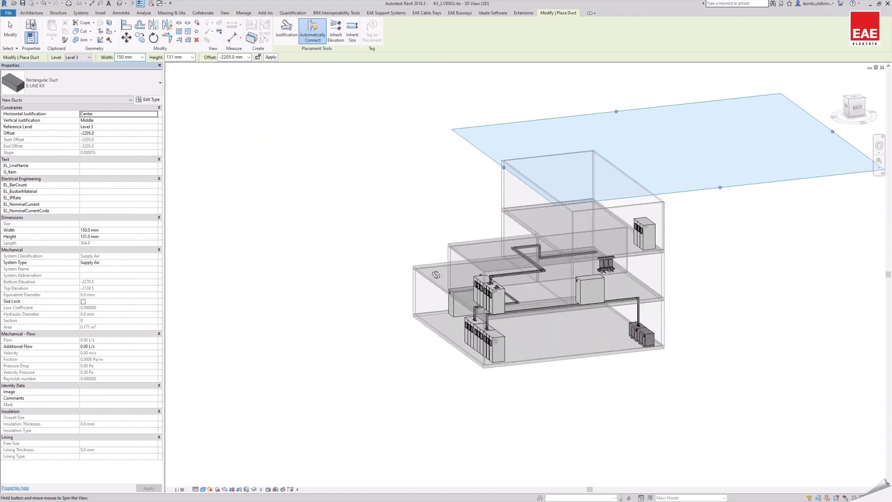
- Start the busbar at the free connector on top of the Level 2 panel, rise to offset -1000 mm and run it horizontally
scroll(486, 290, up, 8)
click(467, 314)
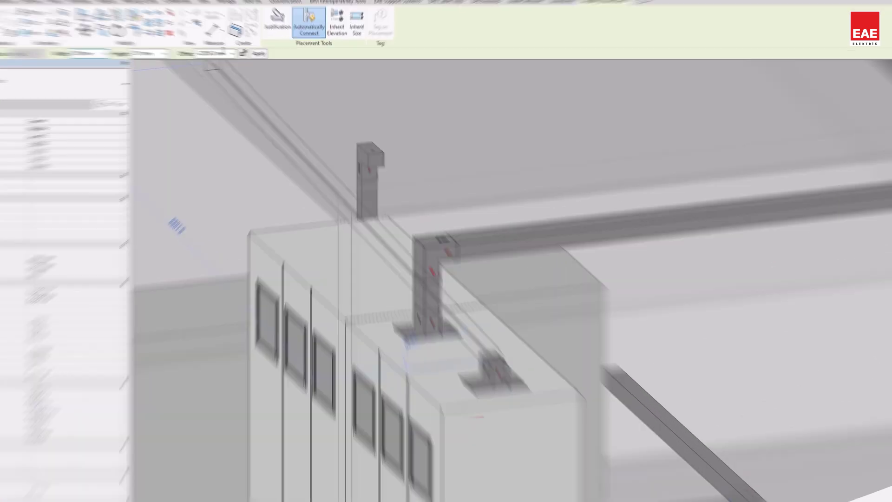
click(221, 53)
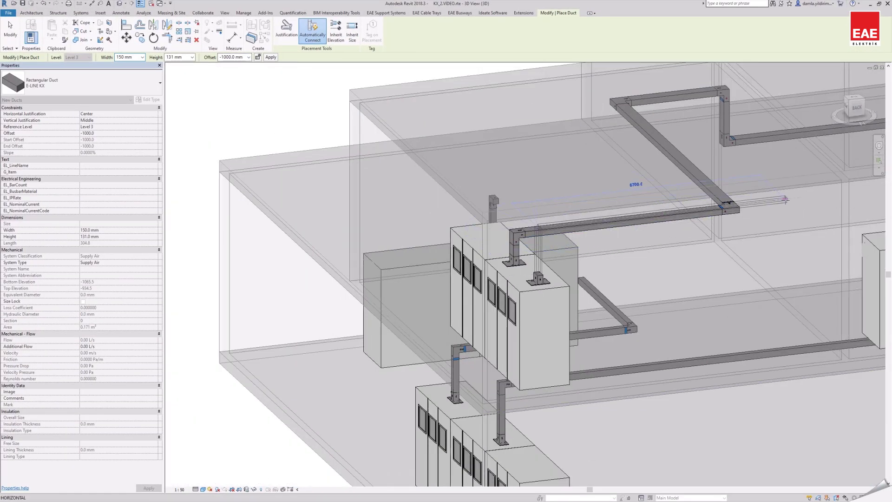
key(Return)
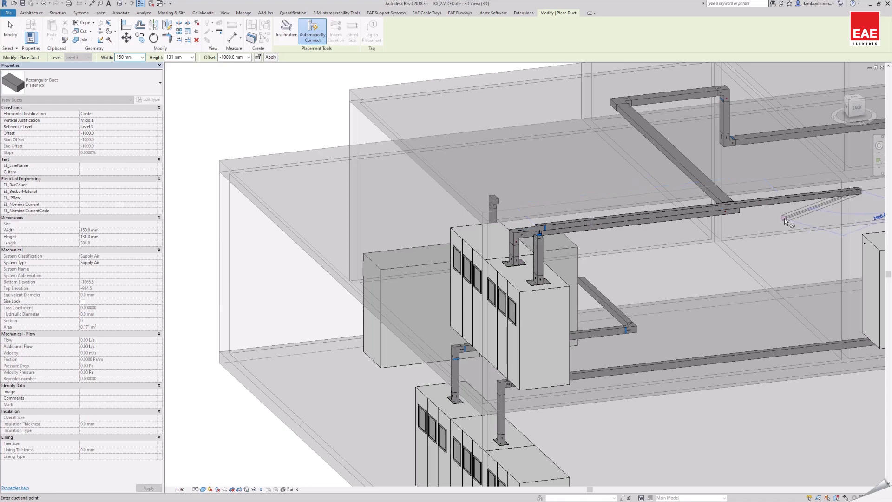
- Raise the busbar to an offset of 4500 mm and extend it horizontally to above the upper-floor panel
middle_drag(833, 221, 564, 275)
scroll(564, 274, down, 1)
click(177, 41)
text(4500)
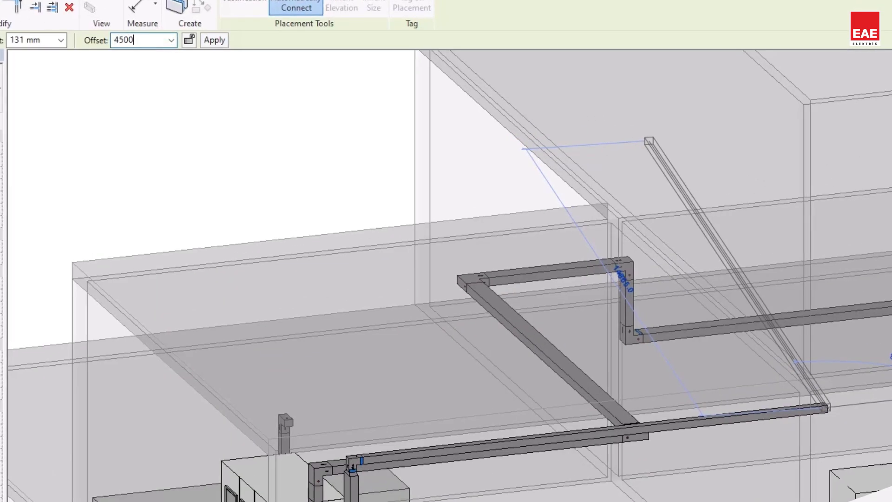
key(Return)
scroll(652, 192, up, 2)
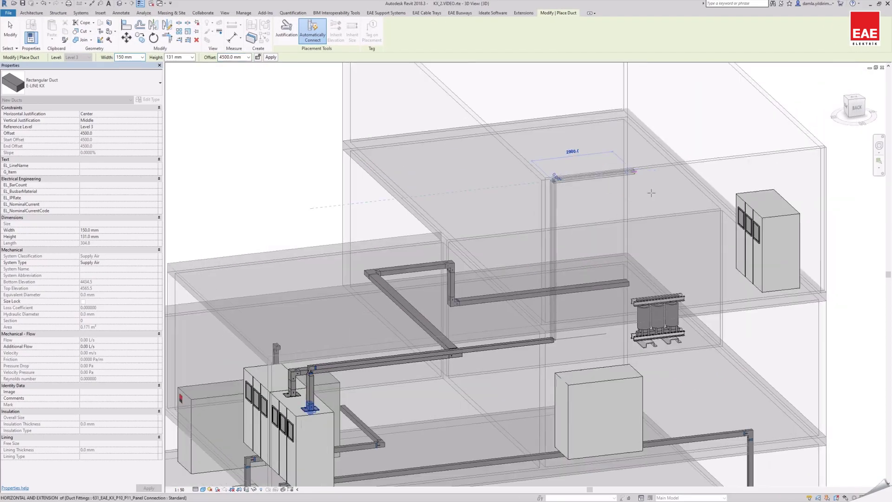
scroll(651, 192, up, 3)
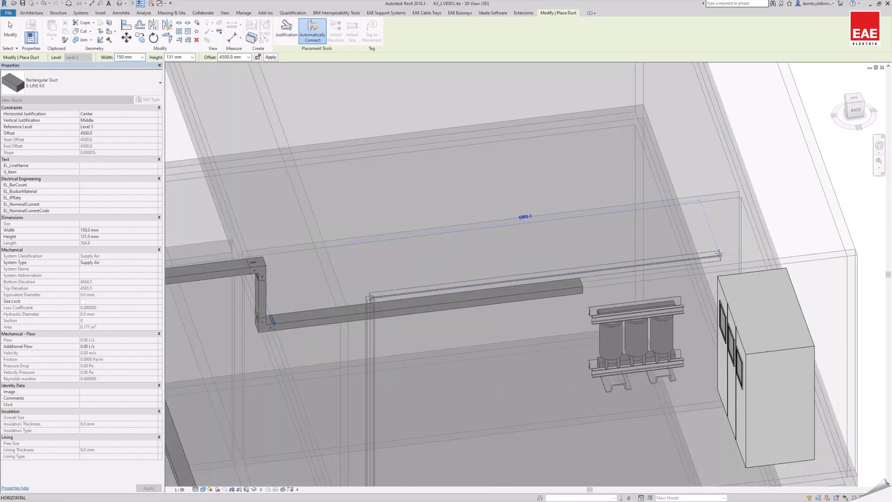
key(Return)
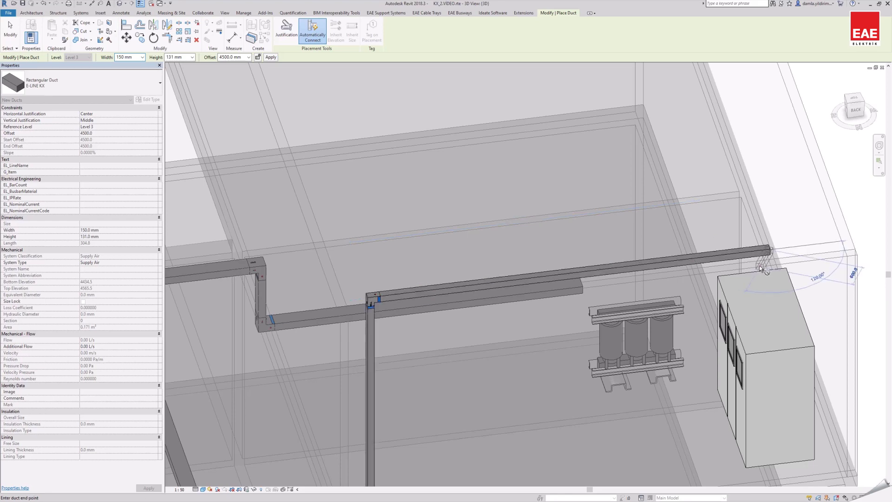
- Drop the busbar towards the upper-floor panel with an offset of 2484 mm and finish the route
shift+middle_drag(759, 266, 790, 211)
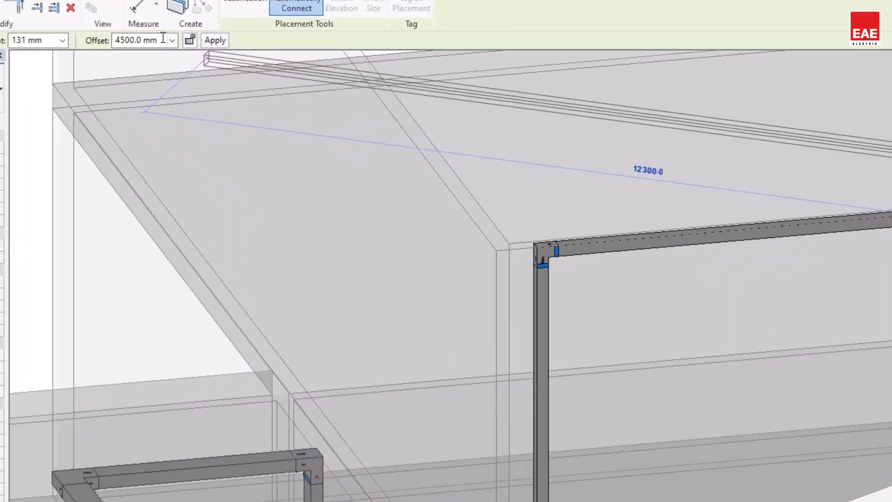
click(241, 55)
text(24)
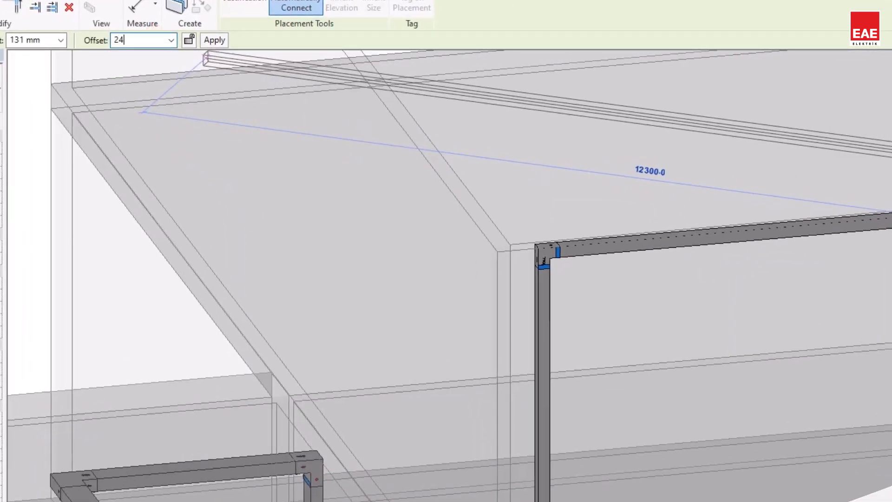
text(84)
key(Return)
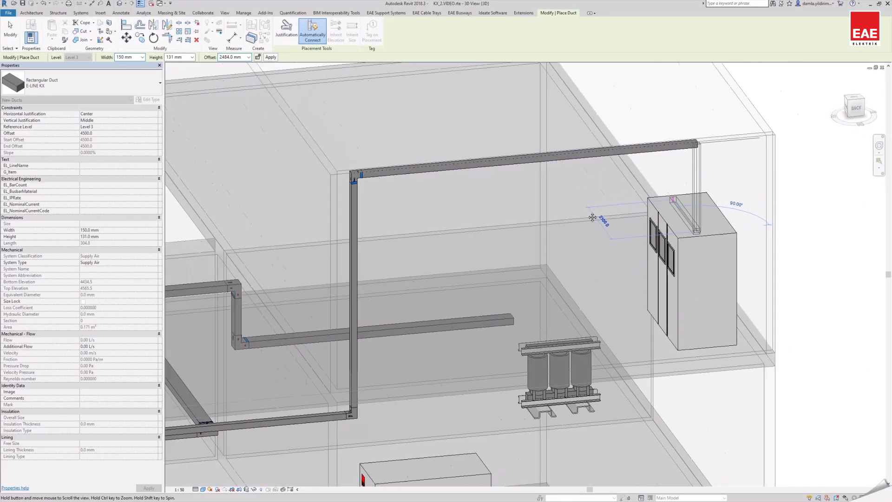
key(Escape)
key(Escape)
- Attach a P10_P11 panel connection to the lower end of the vertical busbar above the upper-floor panel
scroll(648, 252, up, 4)
click(649, 252)
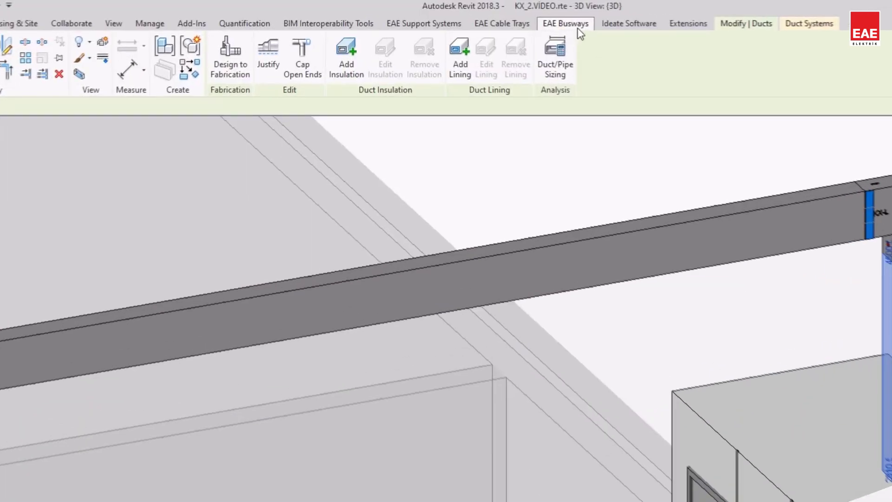
click(464, 14)
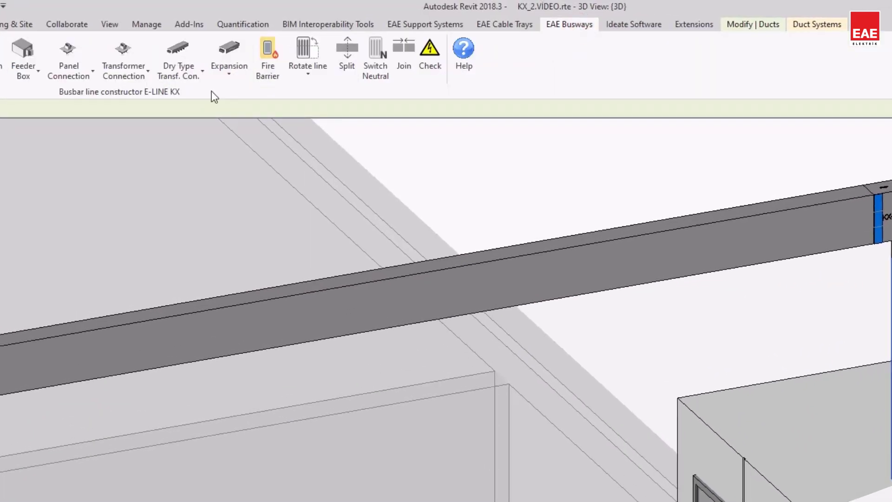
click(76, 79)
click(74, 96)
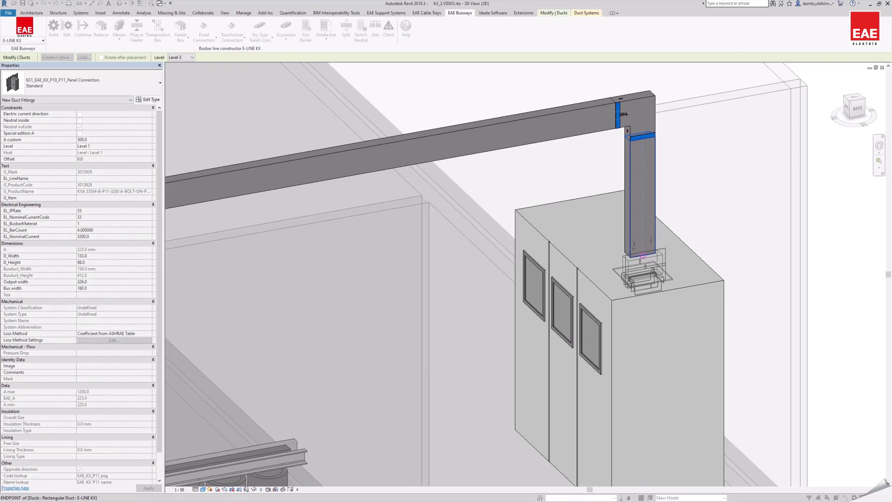
click(634, 248)
- Split the KX_Line1 busbar route into standard feeder lengths, starting from its upper horizontal run
scroll(602, 202, down, 5)
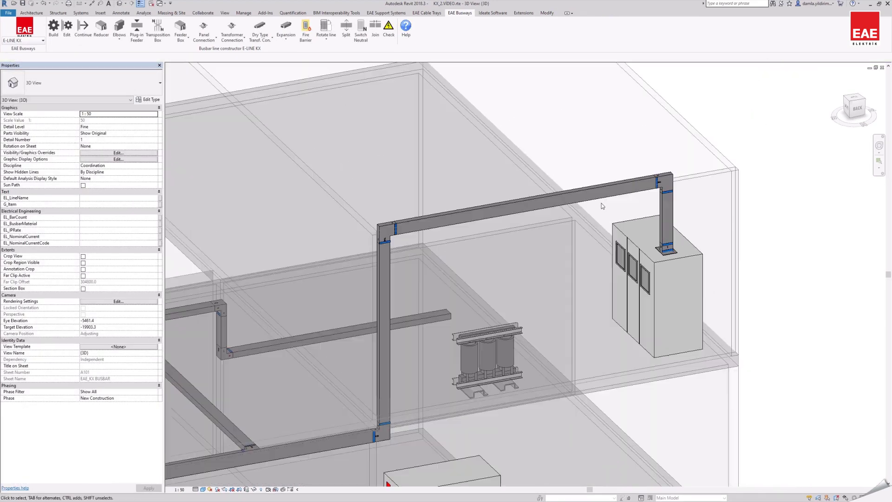
click(611, 187)
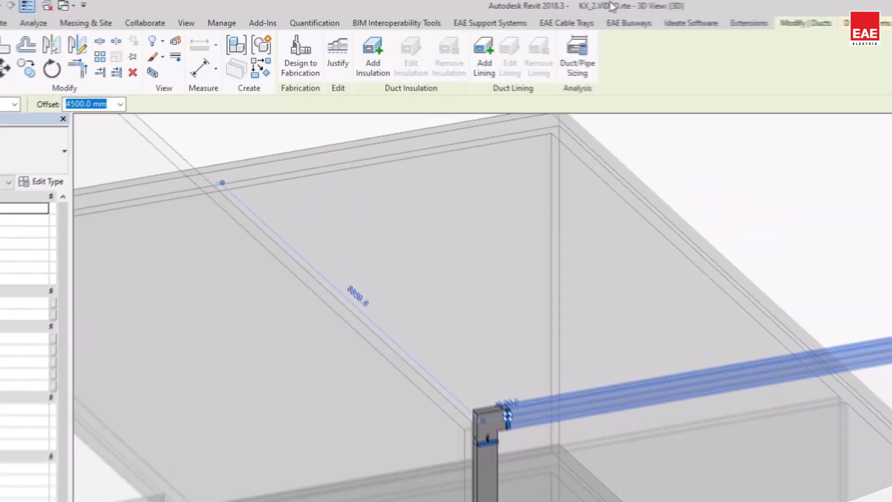
click(461, 12)
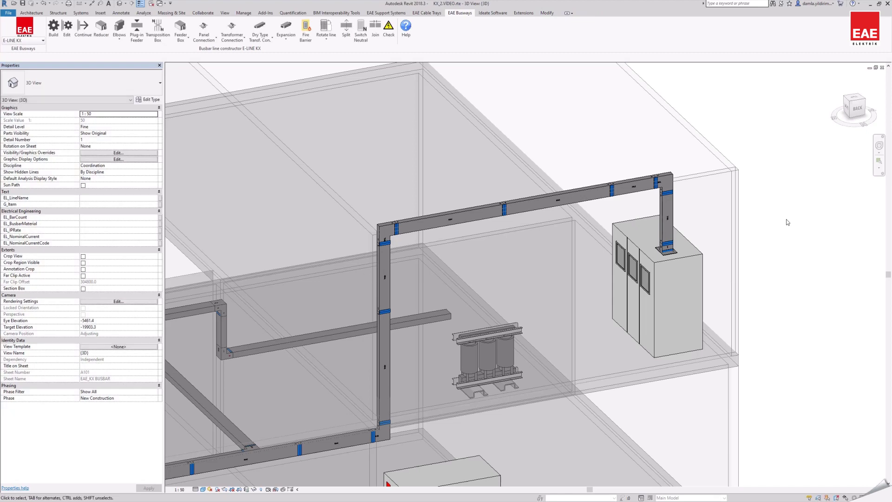
- Join the split feeders of KX_Line1 back into continuous busbar runs, using a feeder of the upper horizontal run
shift+middle_drag(785, 219, 811, 206)
scroll(810, 210, down, 2)
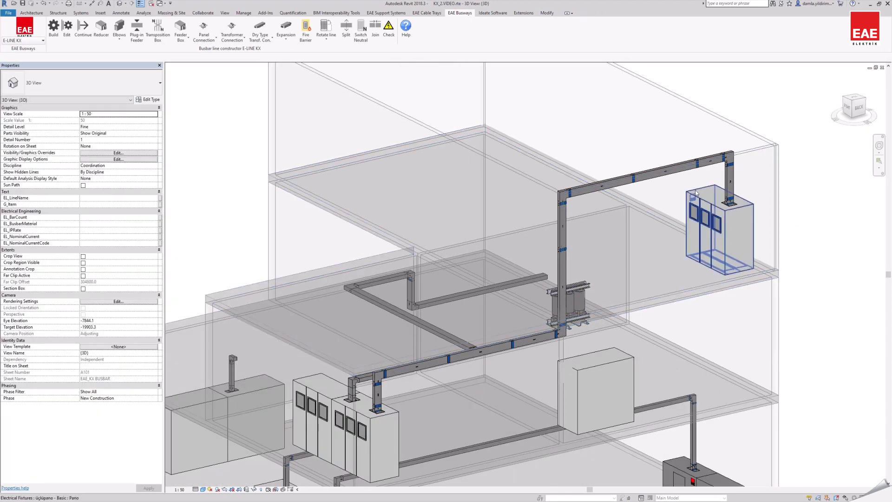
click(683, 172)
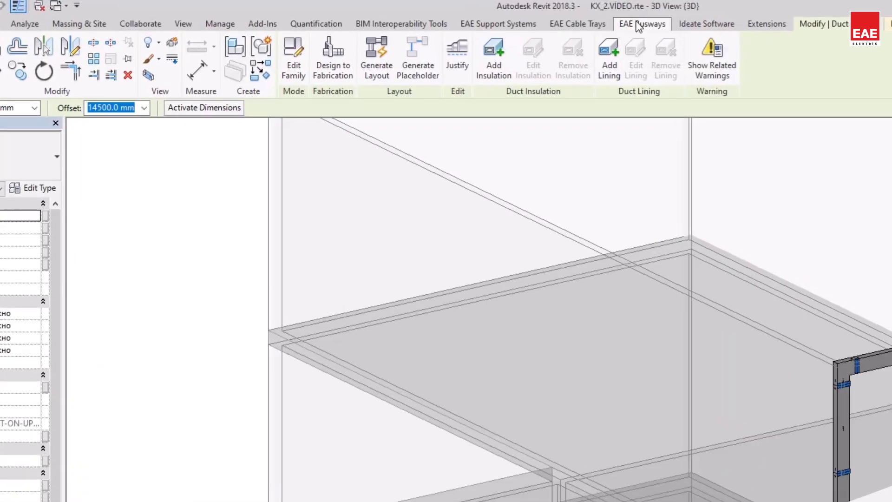
click(459, 14)
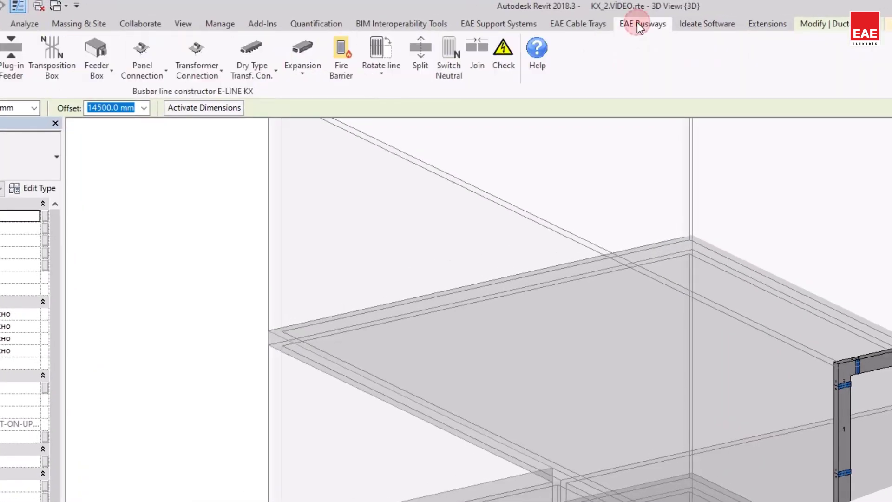
click(472, 59)
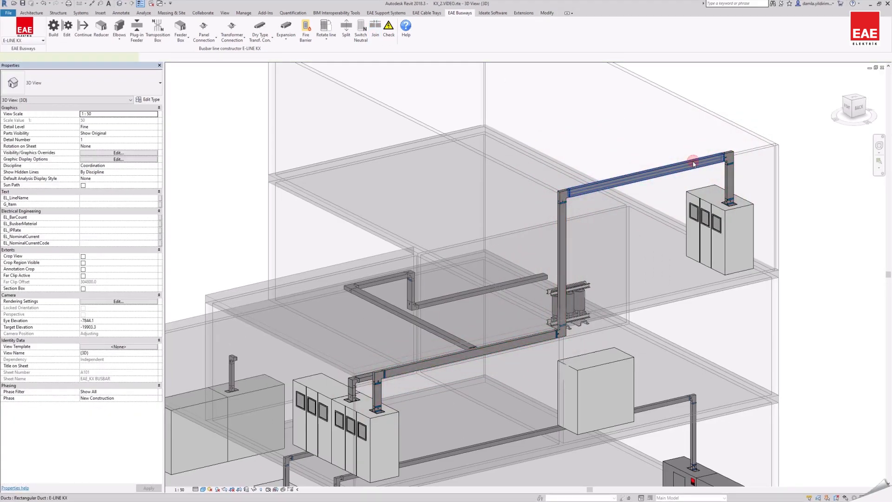
- Rotate the whole KX_Line1 busbar line with Rotate line, selecting its upper horizontal run
click(694, 164)
scroll(674, 135, up, 5)
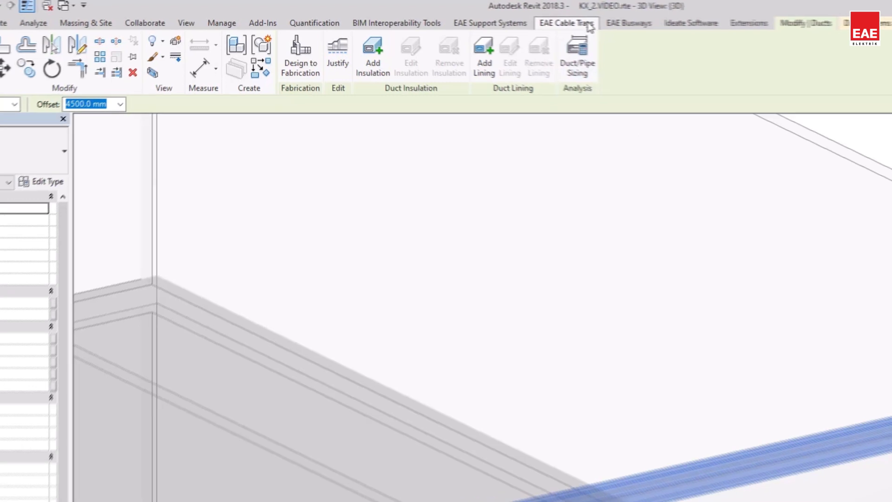
click(456, 11)
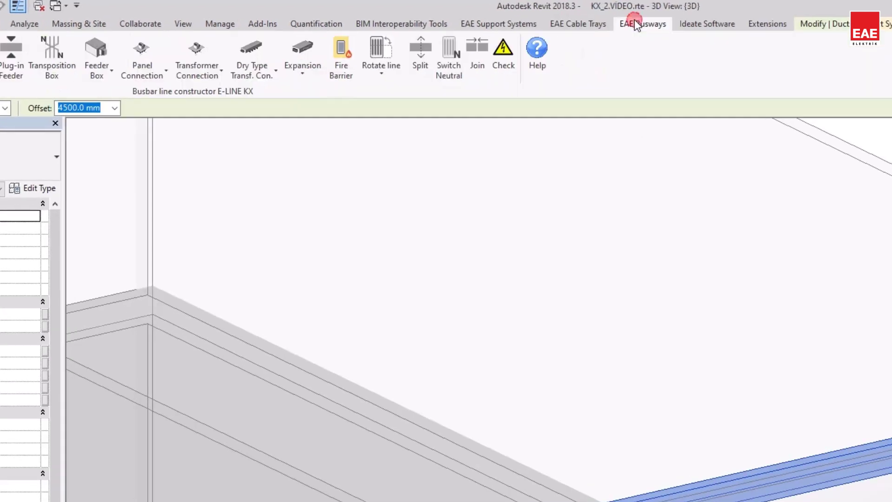
click(380, 70)
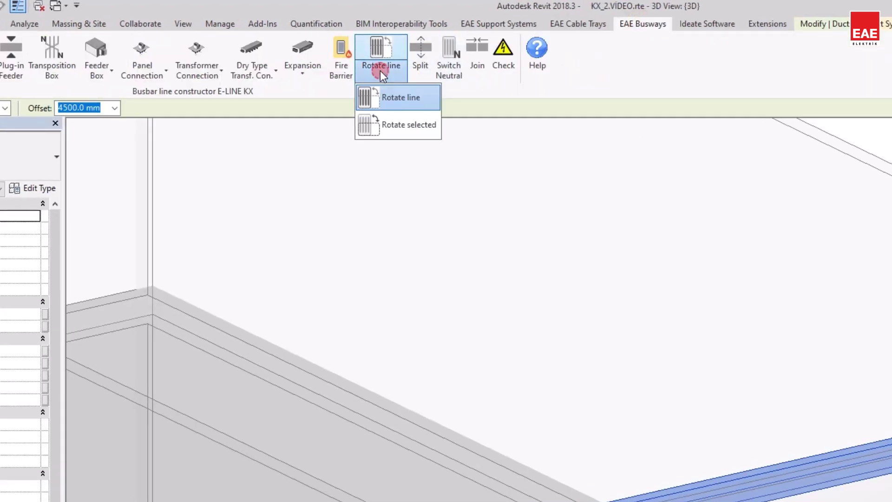
click(384, 94)
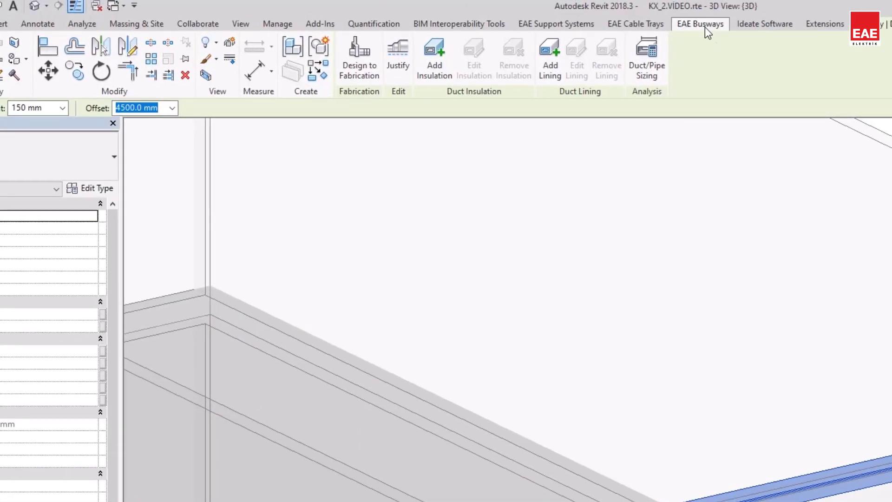
- Insert a symmetrical 3+3 plug-in feeder near the middle of the upper horizontal busbar run
click(469, 14)
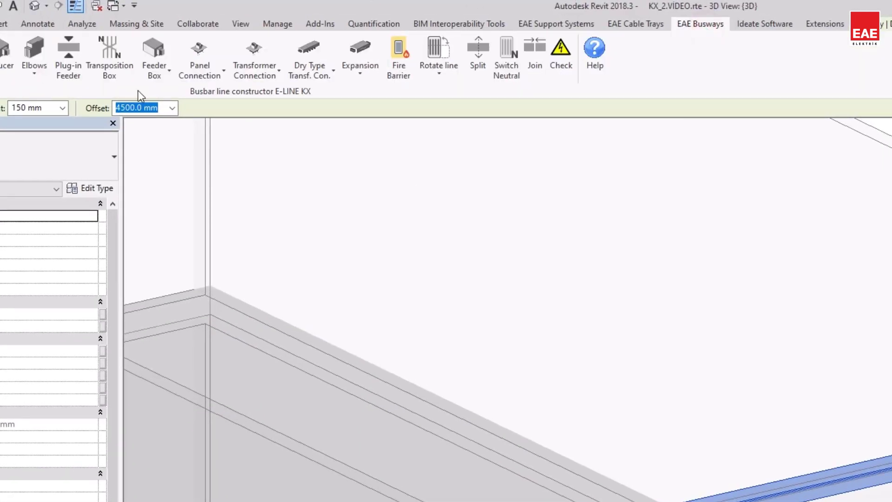
click(68, 51)
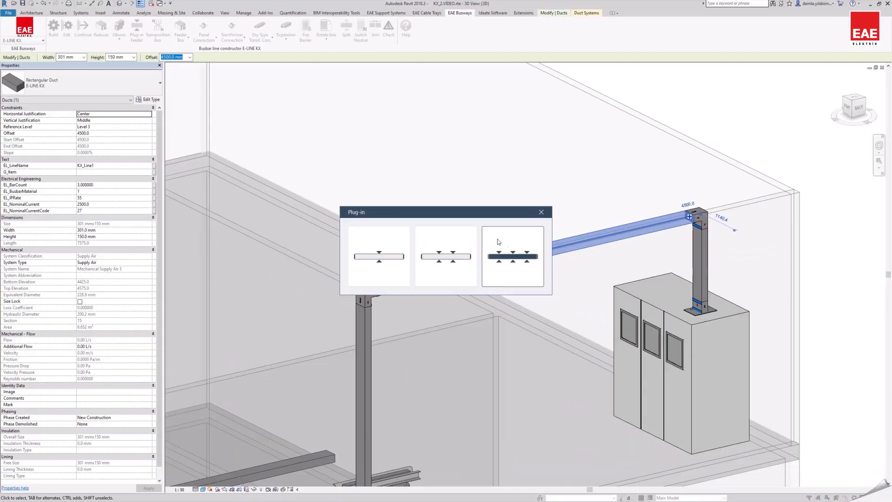
click(522, 258)
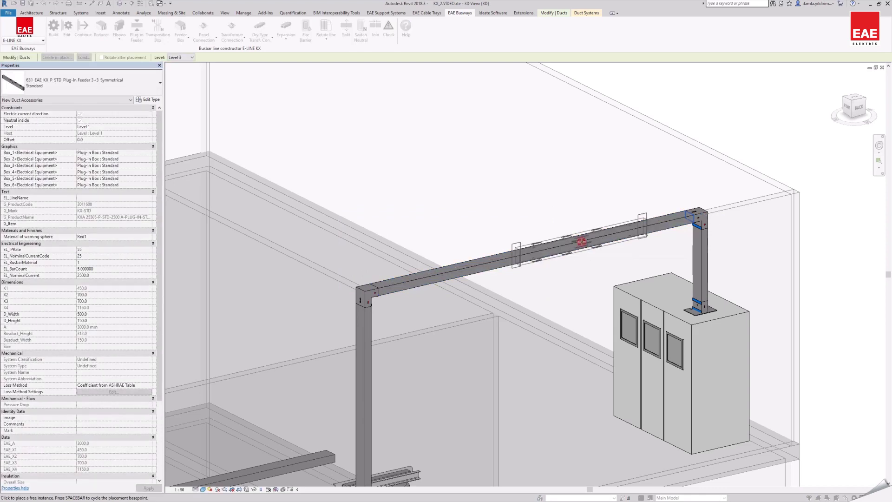
click(581, 242)
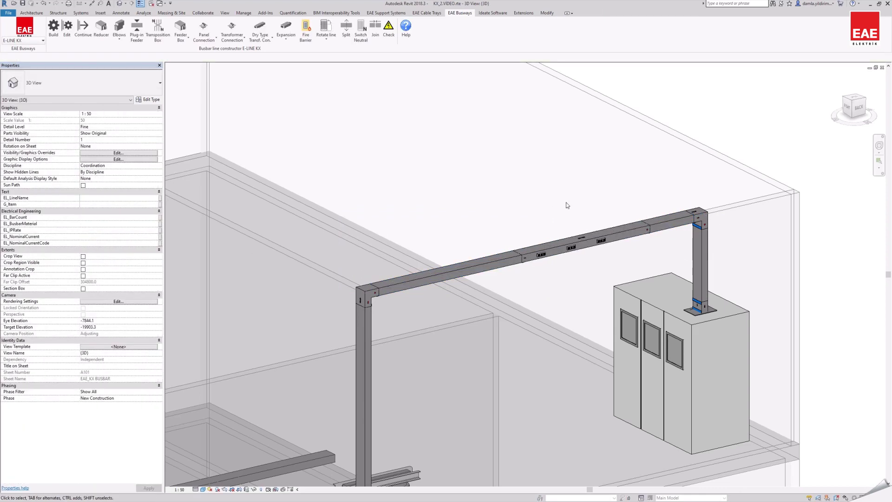
- Assign the 860_EAE_KX_P_Plug-In Box_3P+N+Pe_630A : Empty Box to Box_1, Box_3 and Box_5 of the symmetrical 3+3 plug-in feeder
click(576, 240)
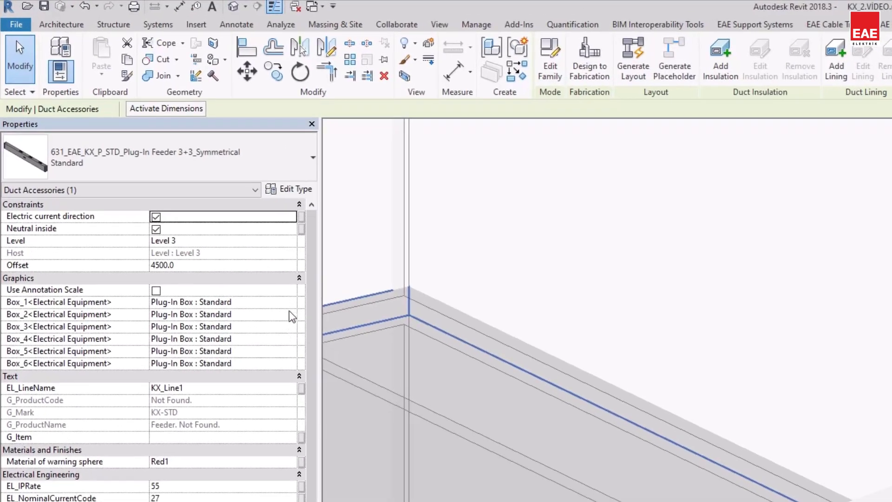
click(151, 157)
click(291, 303)
click(292, 324)
click(292, 326)
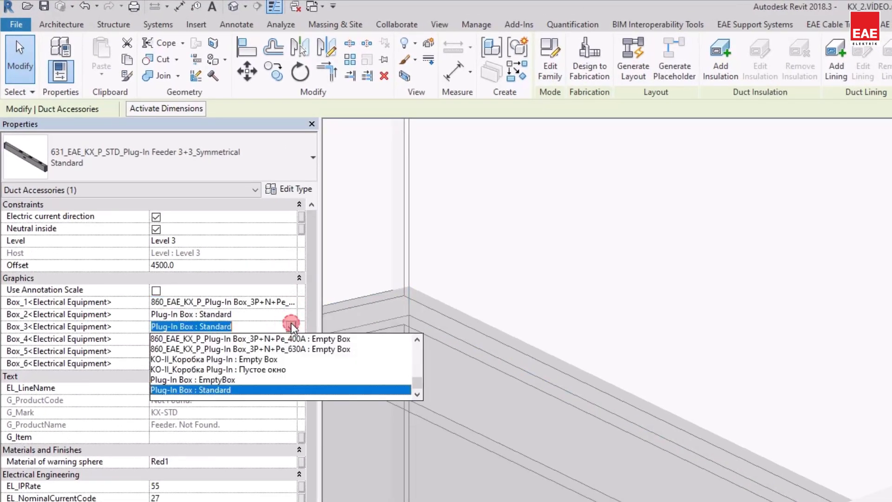
click(300, 352)
click(291, 351)
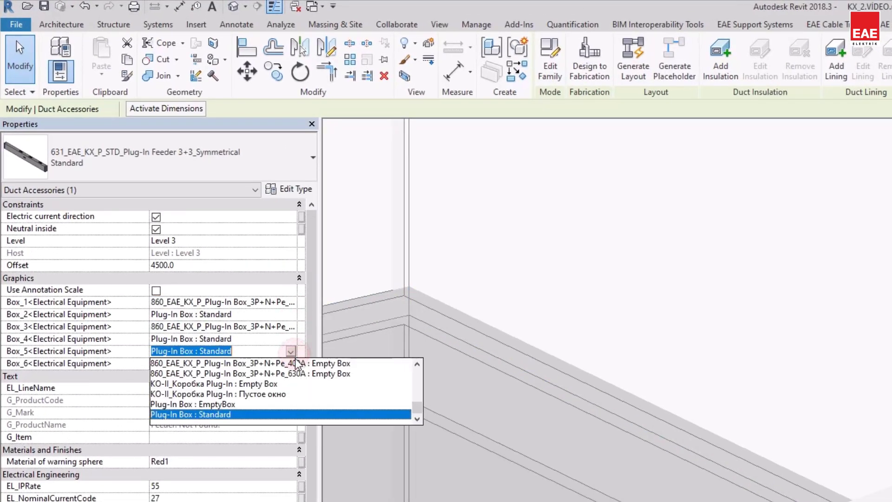
click(297, 376)
click(870, 372)
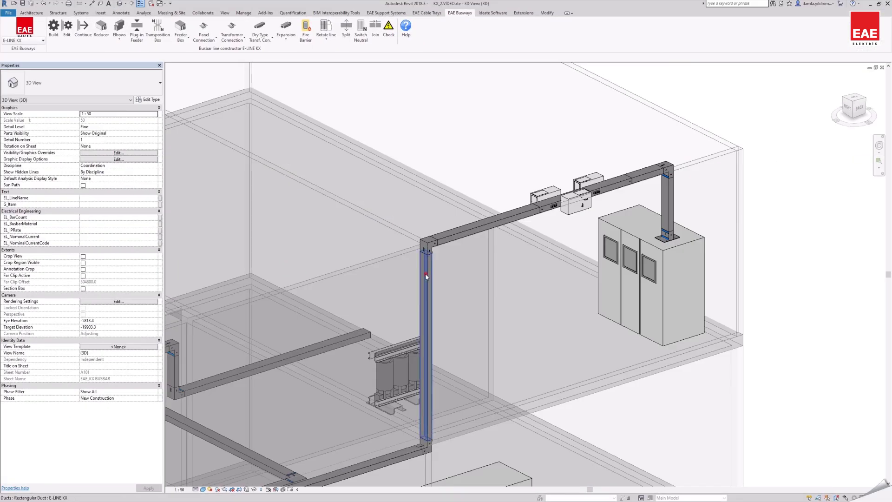
- Split KX_Line1 into standard feeder lengths, starting from its long vertical run
click(423, 275)
click(460, 13)
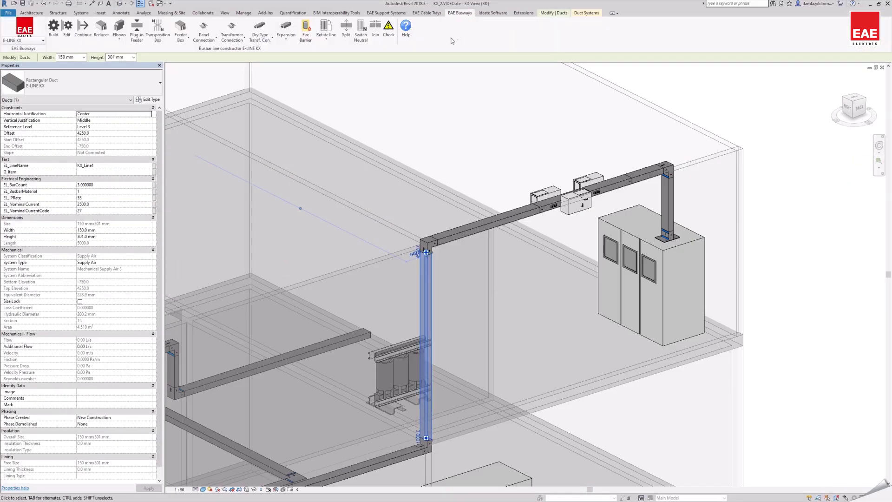
click(347, 33)
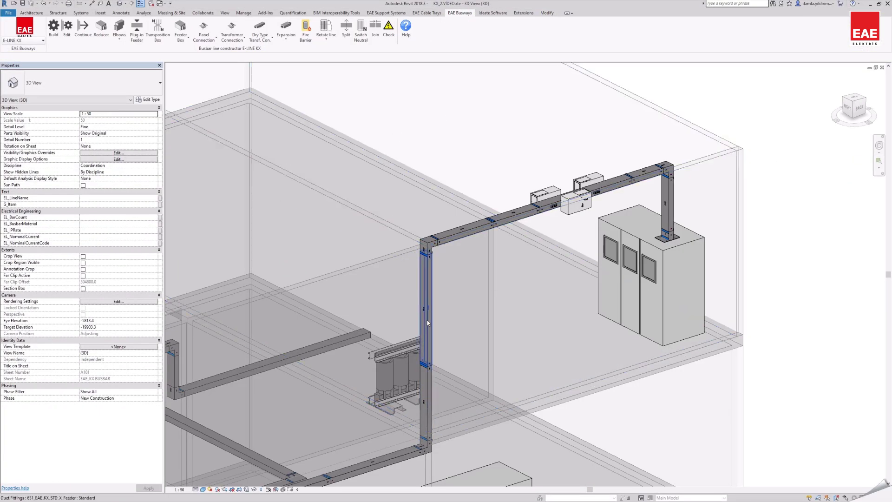
- Switch the neutral side of KX_Line1, using the upper feeder of its long vertical run
click(428, 320)
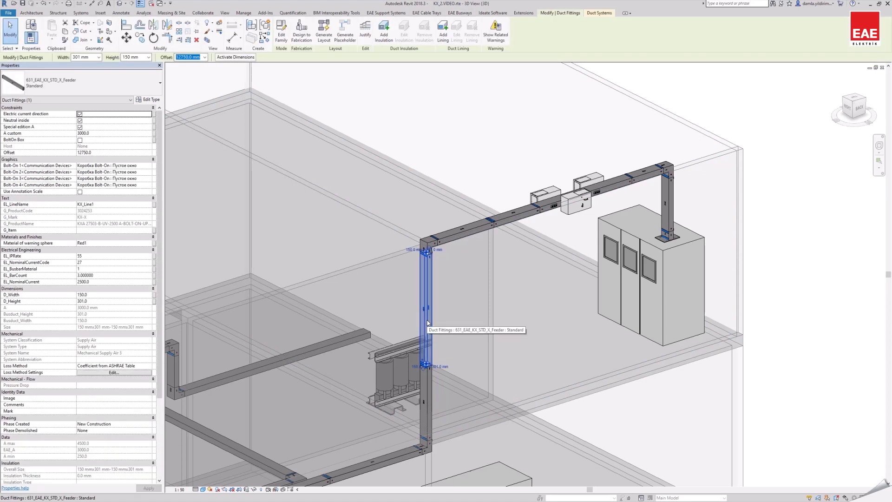
click(460, 12)
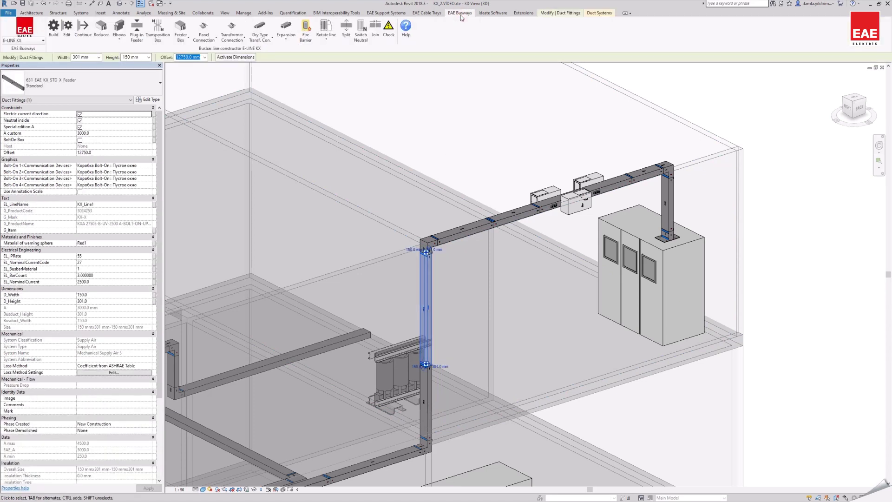
click(362, 41)
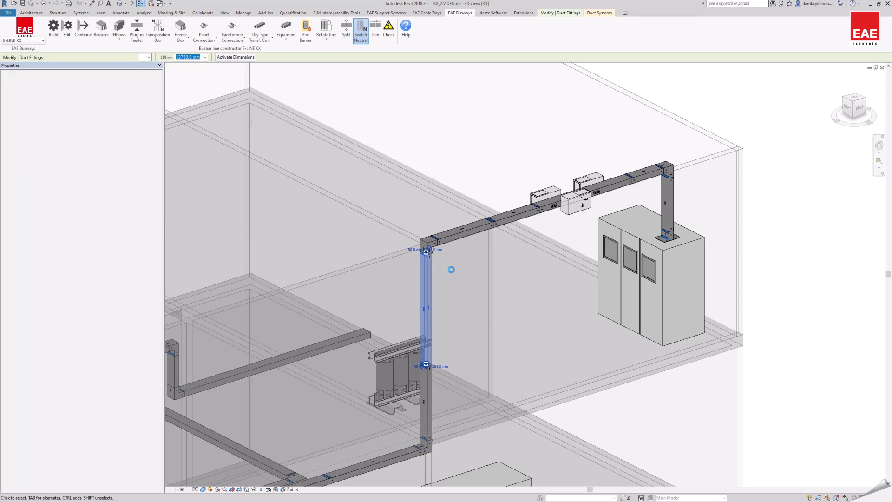
click(818, 288)
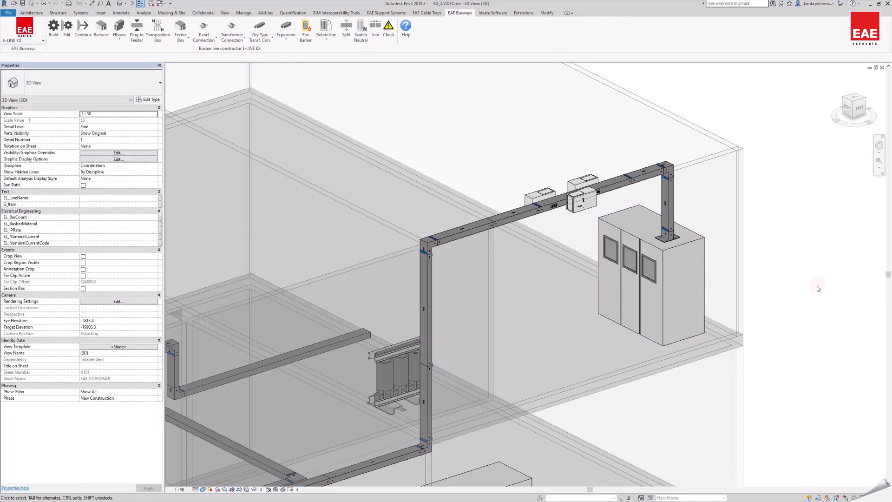
- Join the split feeders of KX_Line1 into continuous runs, using the middle feeder of its lower horizontal run
scroll(818, 290, down, 5)
scroll(464, 335, up, 4)
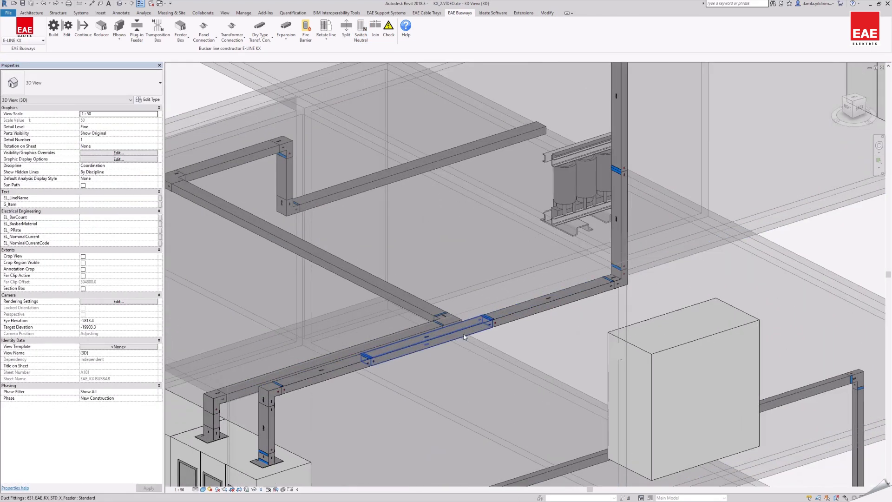
click(464, 333)
click(459, 14)
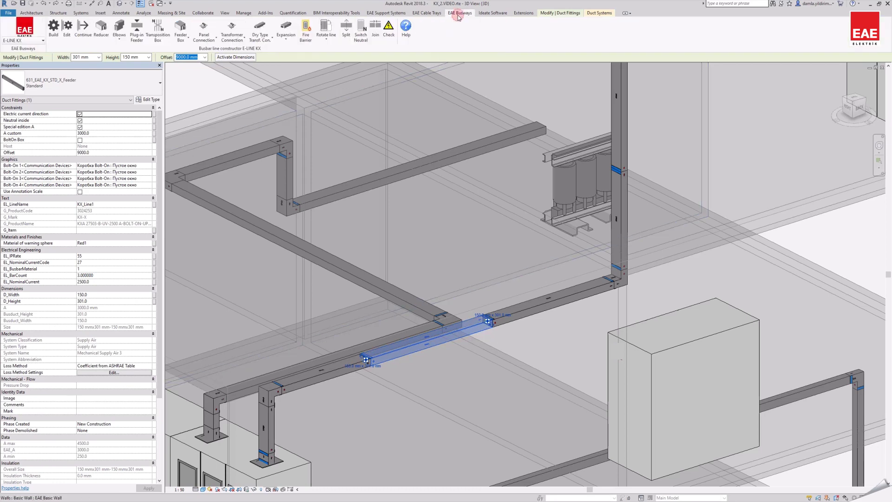
click(374, 31)
- Insert a feeder box near the middle of the lower horizontal run of KX_Line1
click(513, 309)
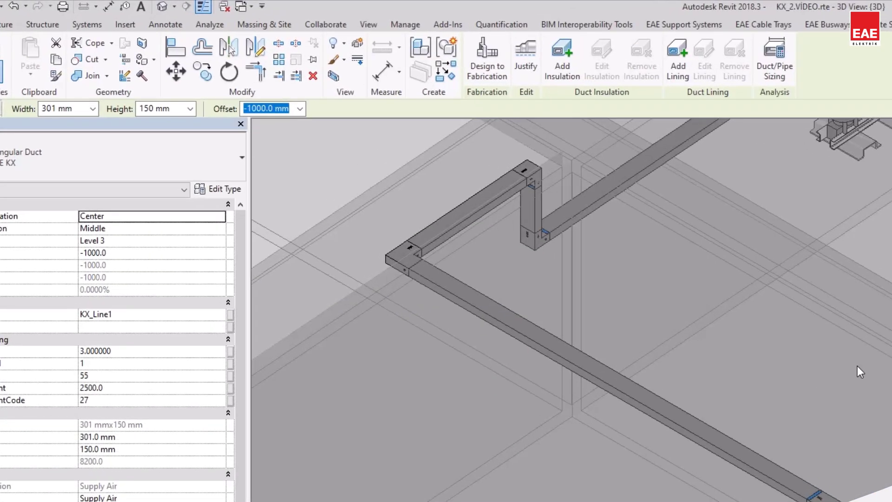
click(832, 27)
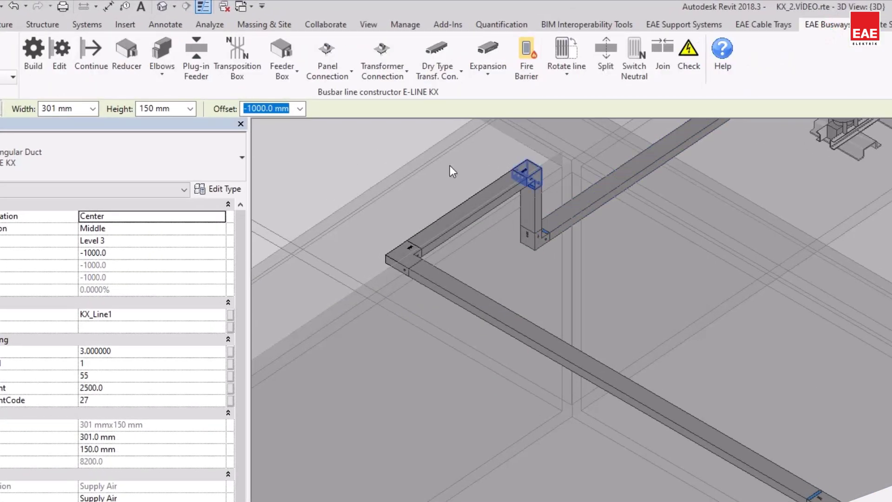
click(289, 79)
click(293, 99)
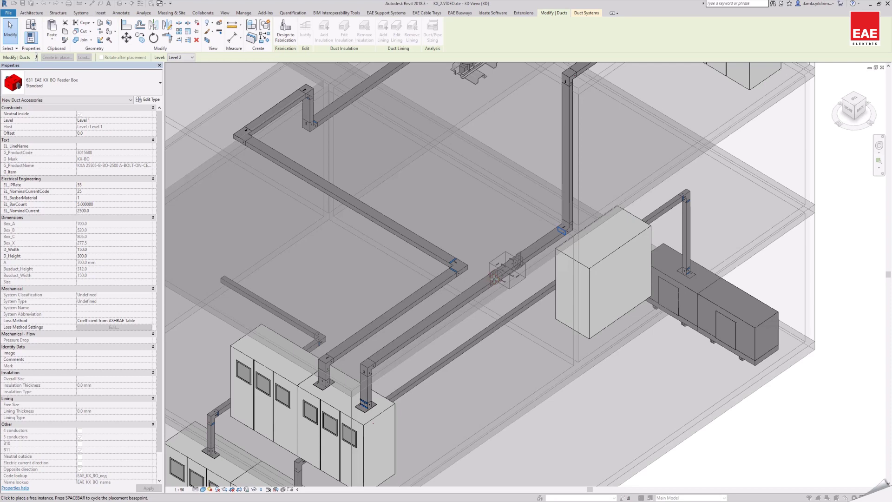
shift+middle_drag(558, 297, 548, 279)
scroll(545, 275, down, 4)
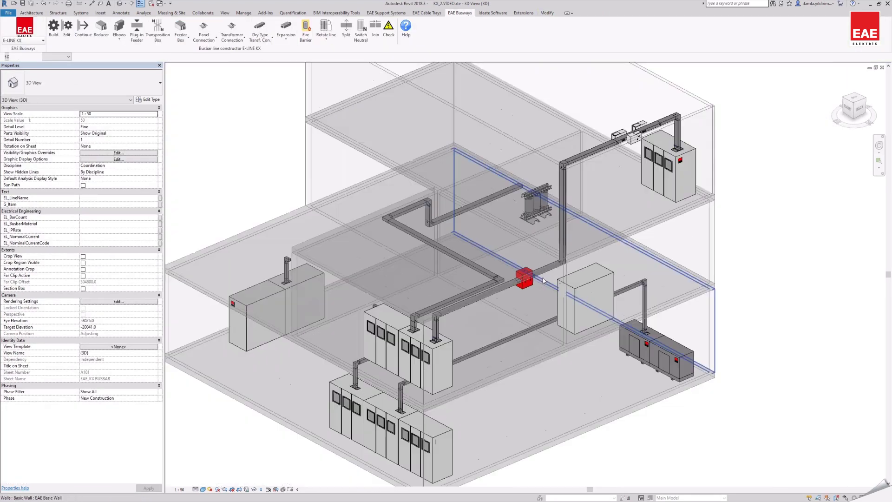
- Place a reducer with ampere rate 1000 and busbar code 10 on the free end of the 1250 A run on the lowest floor
shift+middle_drag(812, 434, 830, 432)
shift+middle_drag(618, 434, 669, 421)
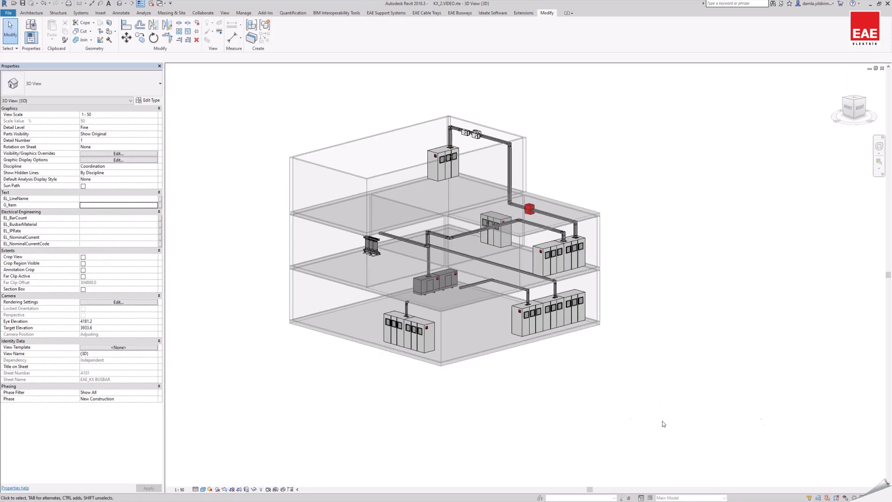
middle_drag(560, 398, 615, 467)
scroll(528, 357, up, 5)
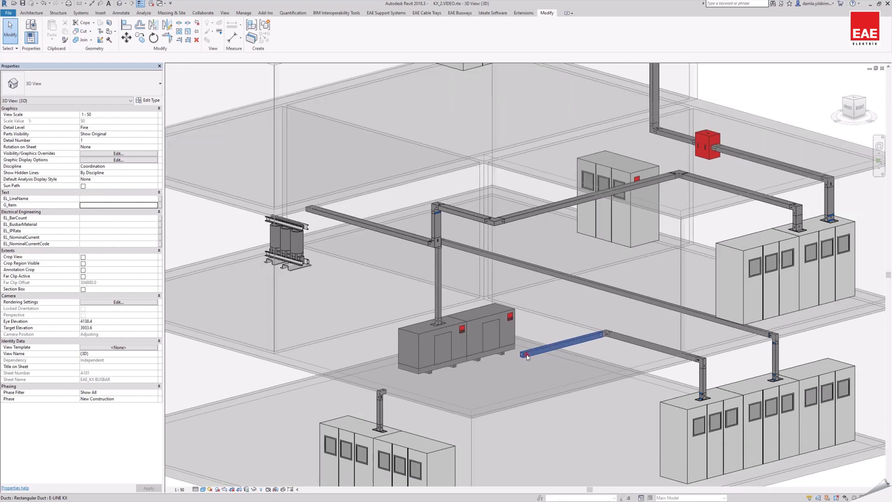
click(527, 356)
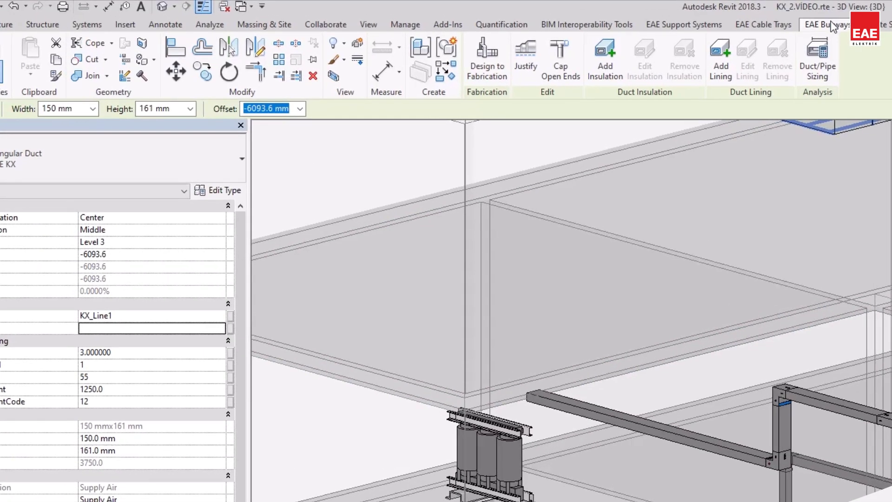
click(832, 25)
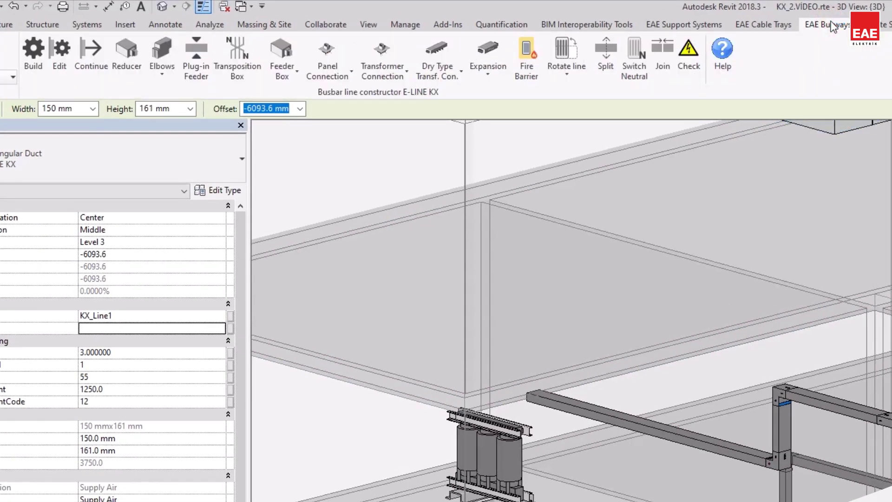
click(134, 57)
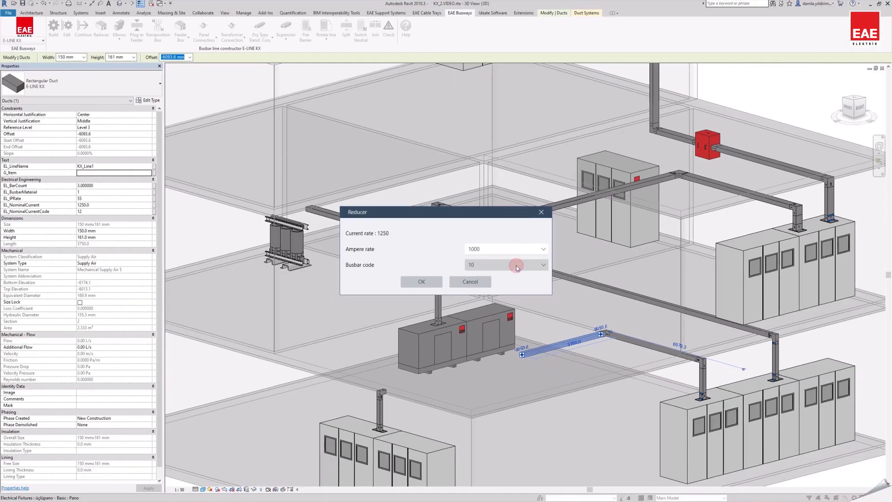
click(422, 281)
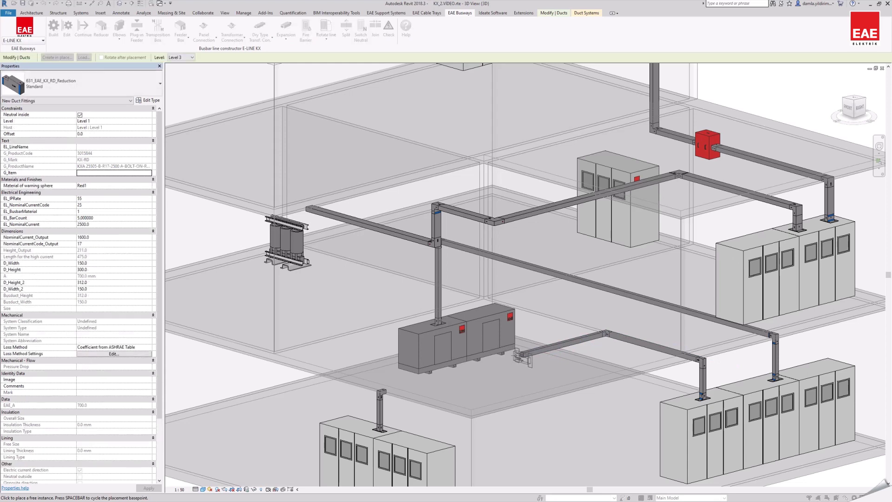
scroll(517, 354, up, 5)
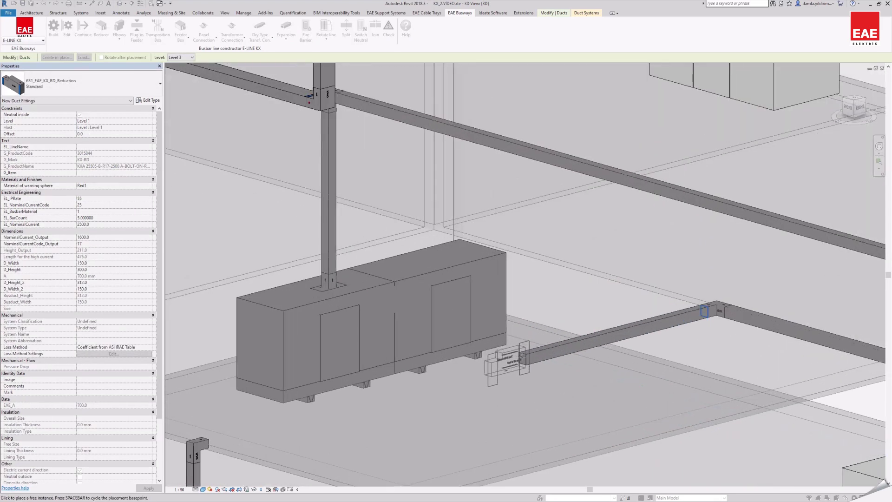
click(527, 359)
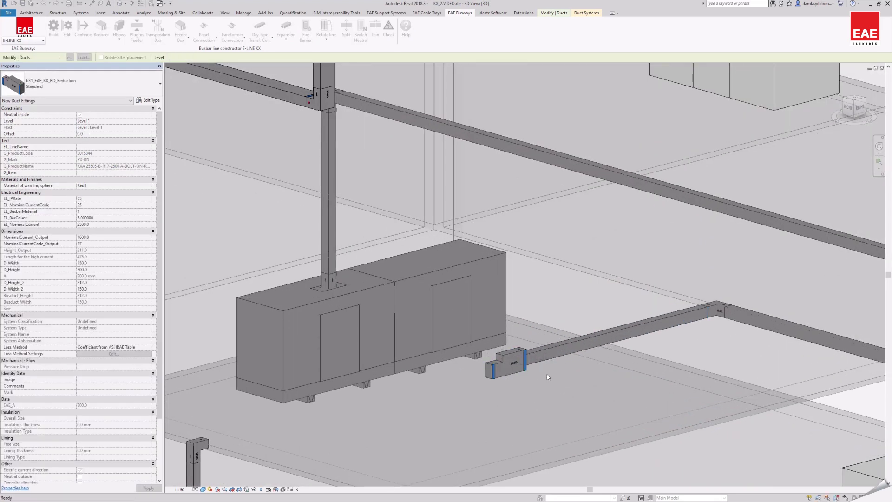
click(547, 374)
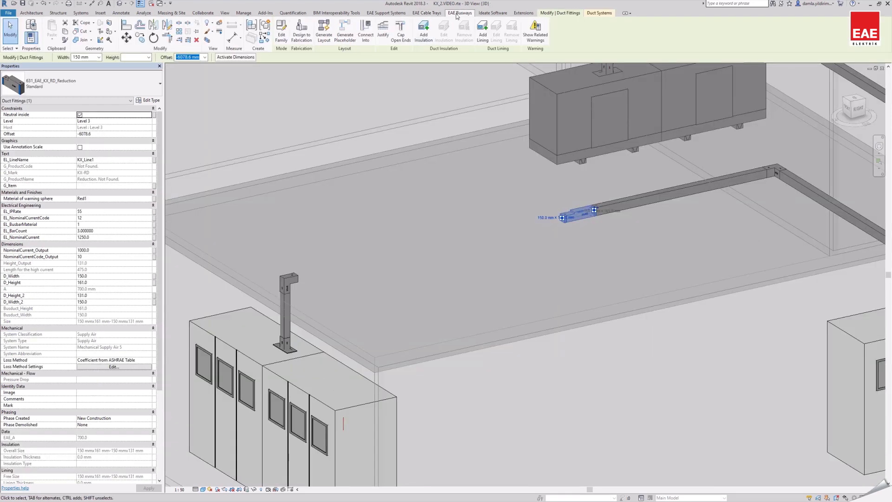
- Continue the busbar from the reducer's free end with a 5849 mm straight run to the elbow above the opposite panel
click(459, 13)
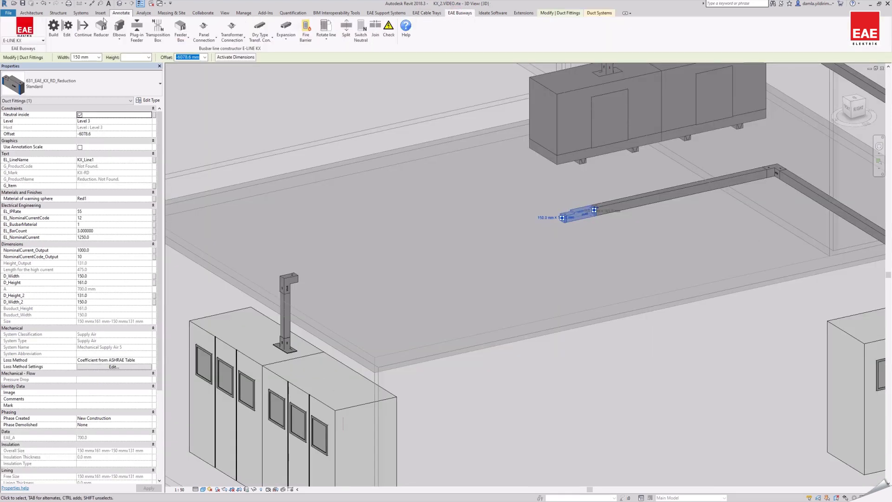
click(78, 26)
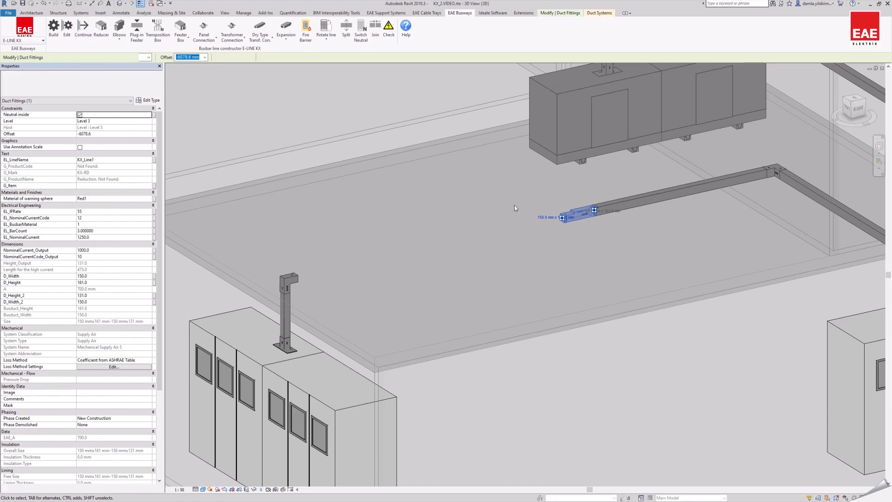
click(562, 219)
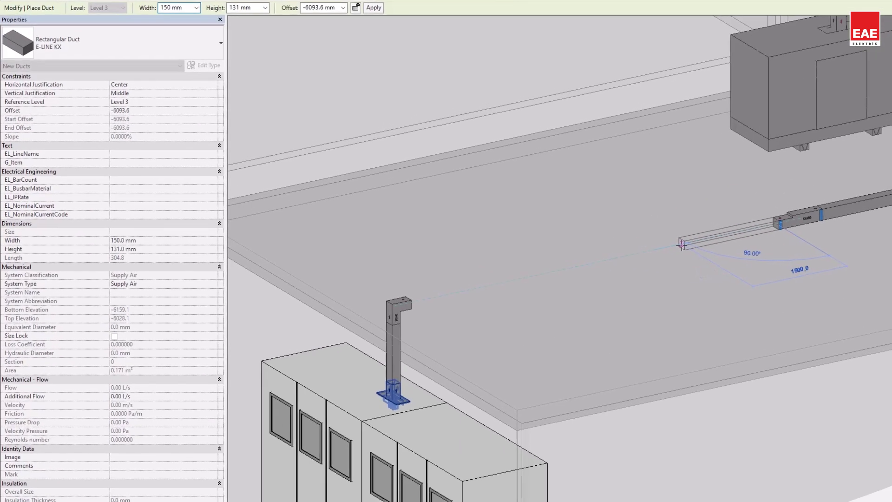
text(5849)
key(Return)
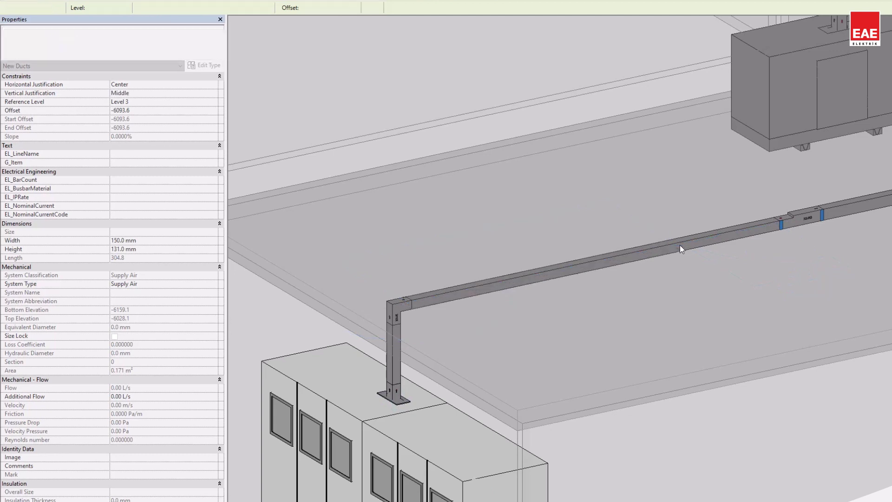
key(Escape)
key(Escape)
- Check the nominal current of the busbar runs on both sides of the reducer
click(855, 202)
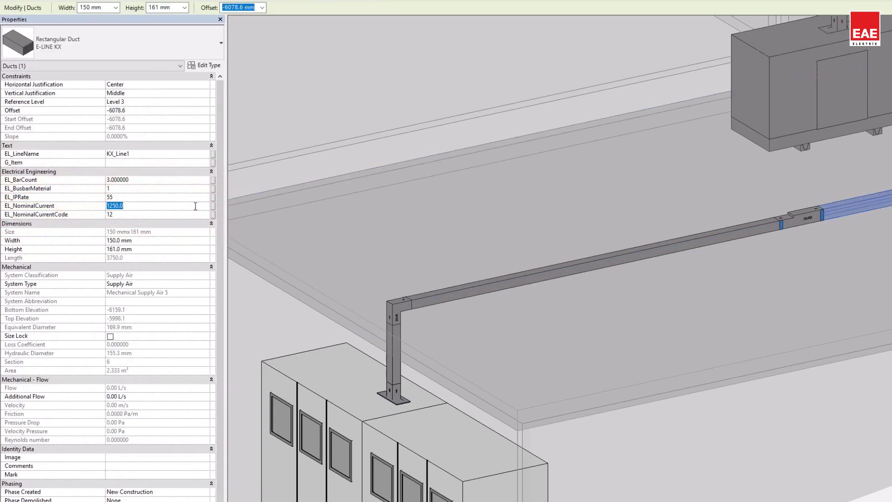
click(473, 289)
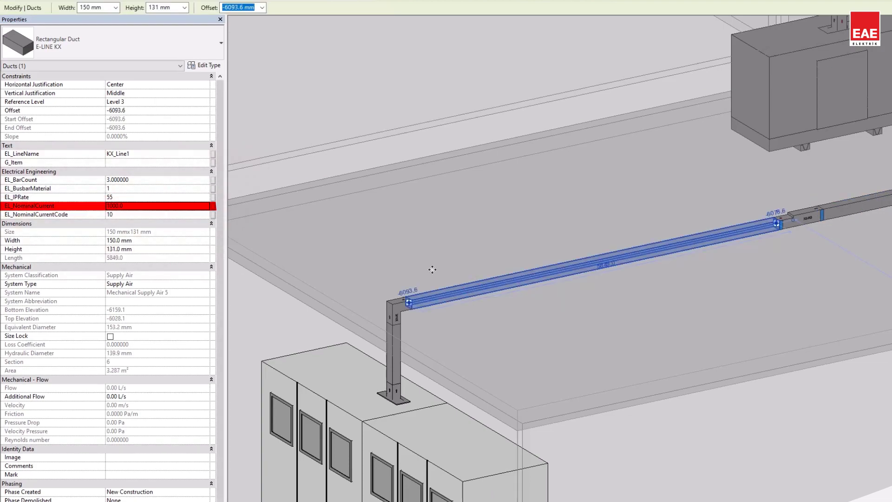
click(195, 206)
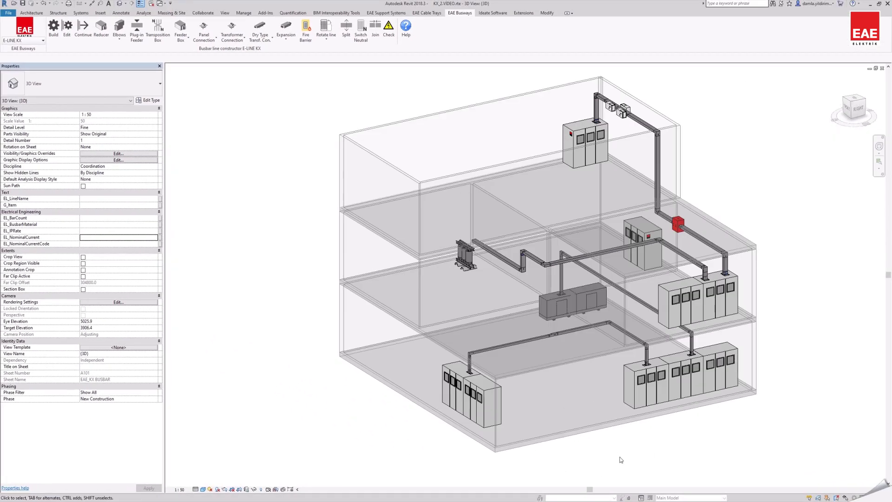
- Edit the 2500 A busbar run above the transformer, setting line name KX_Line2, ampere rate 3200 and busbar code 33
scroll(505, 279, down, 2)
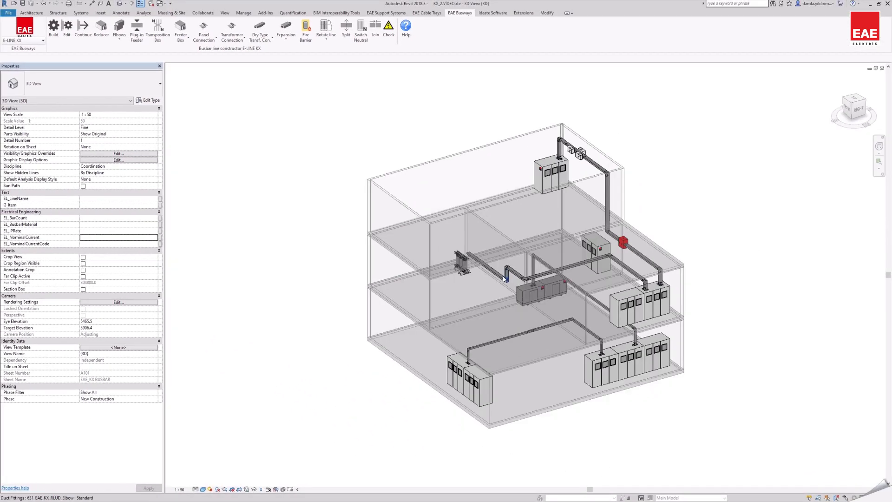
click(500, 278)
shift+middle_drag(499, 278, 478, 252)
scroll(478, 251, up, 5)
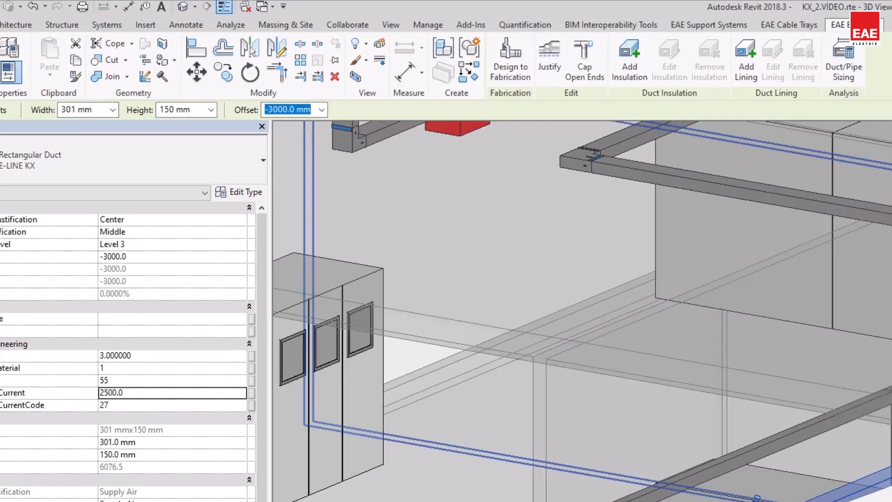
click(653, 19)
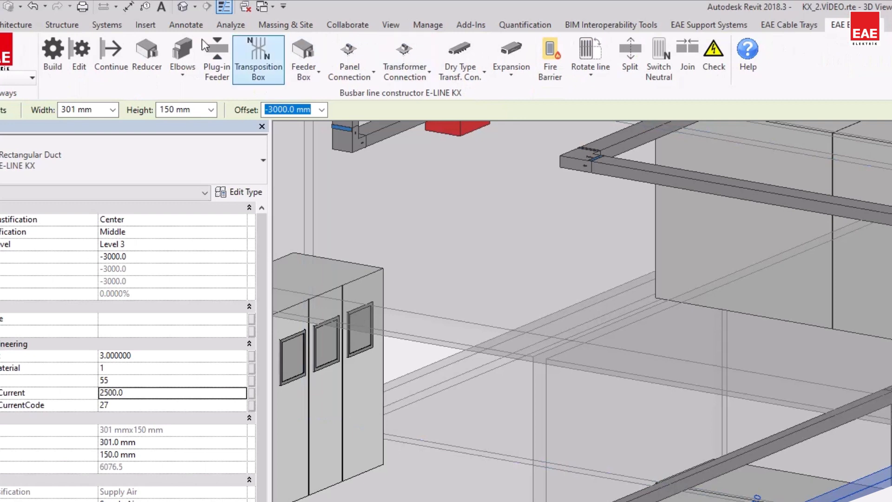
click(80, 48)
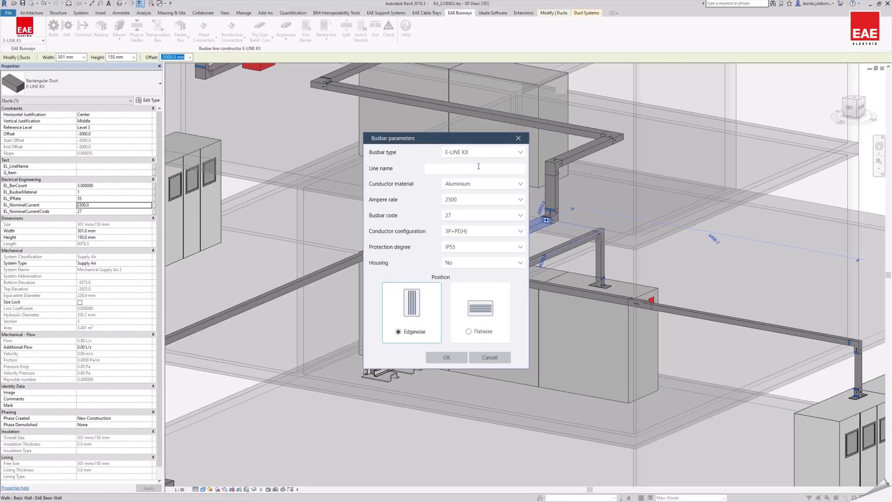
text(KX_Line2)
click(490, 198)
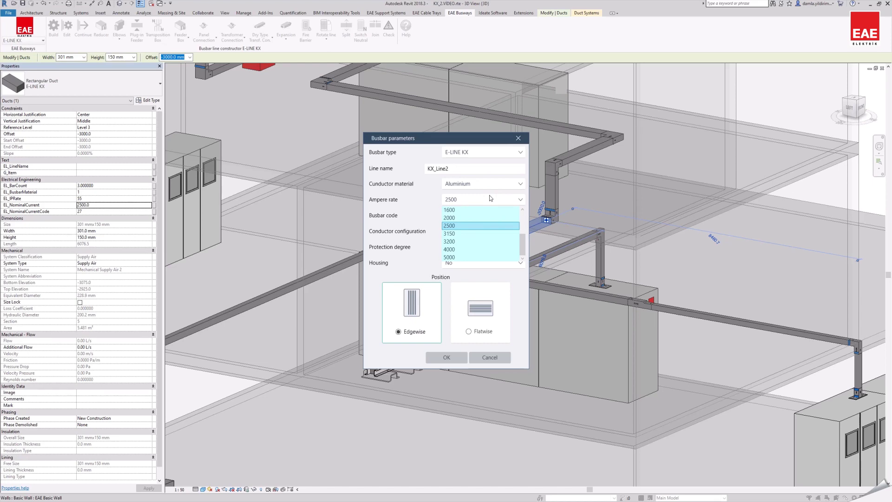
click(483, 243)
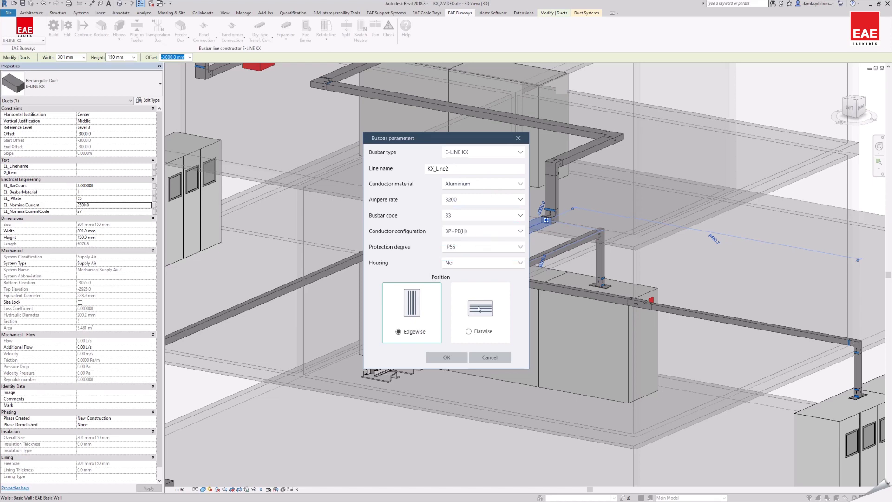
click(448, 359)
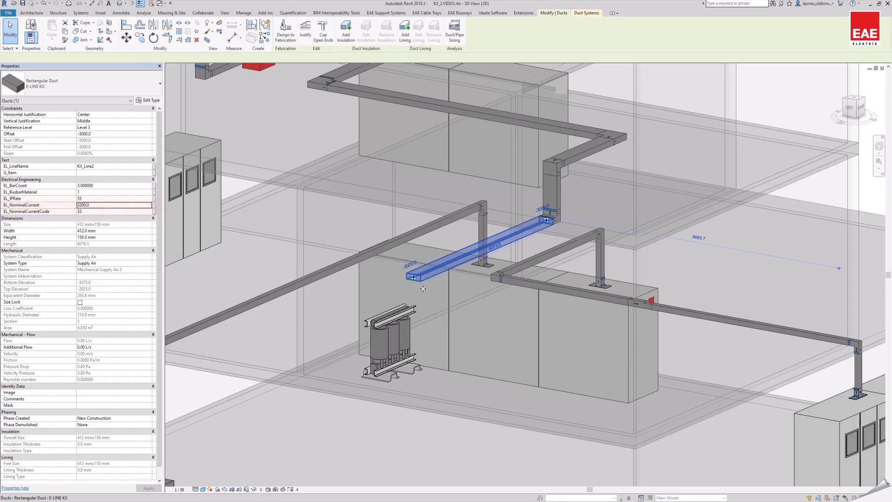
- Place a TR41 dry type transformer connection on the free end of the KX_Line2 run above the transformer
shift+middle_drag(430, 303, 410, 321)
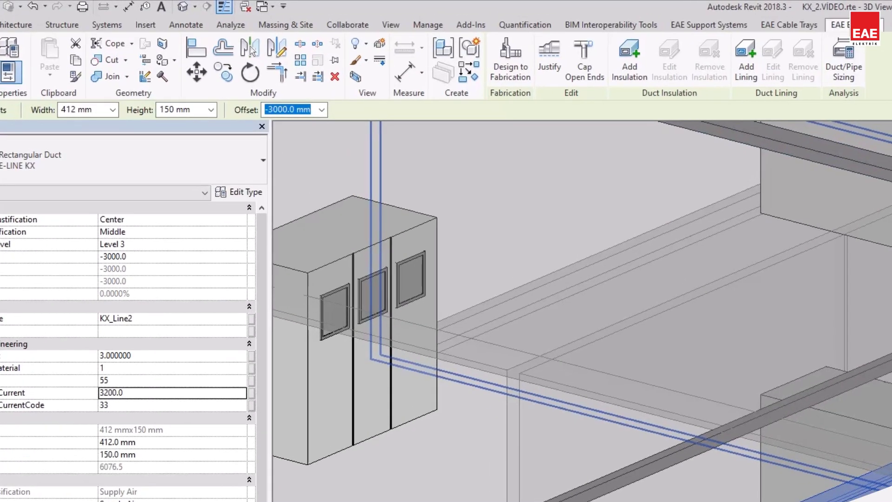
click(858, 27)
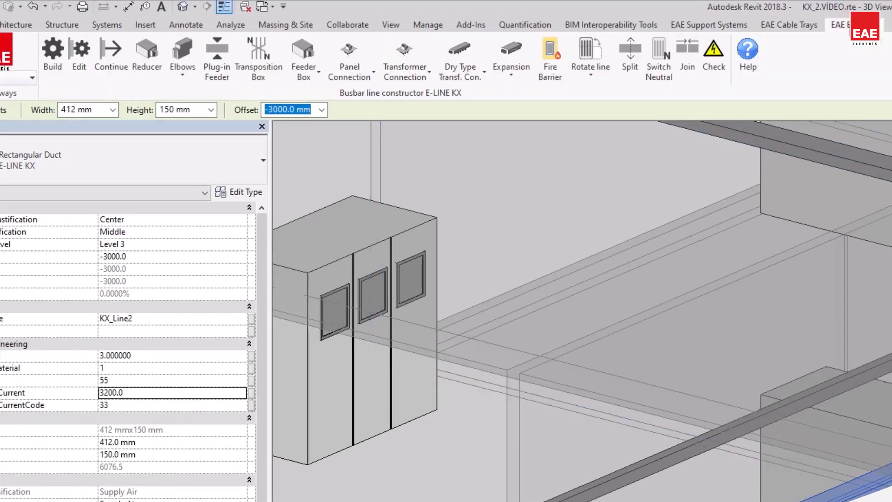
click(484, 77)
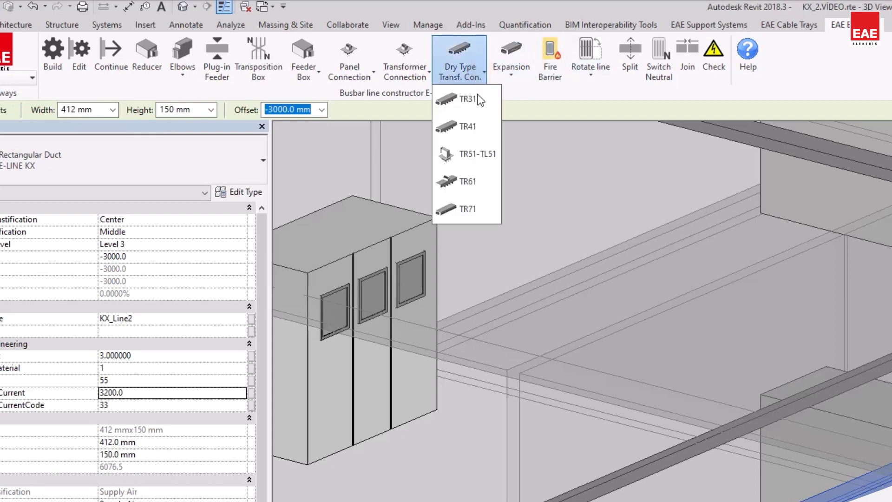
click(473, 125)
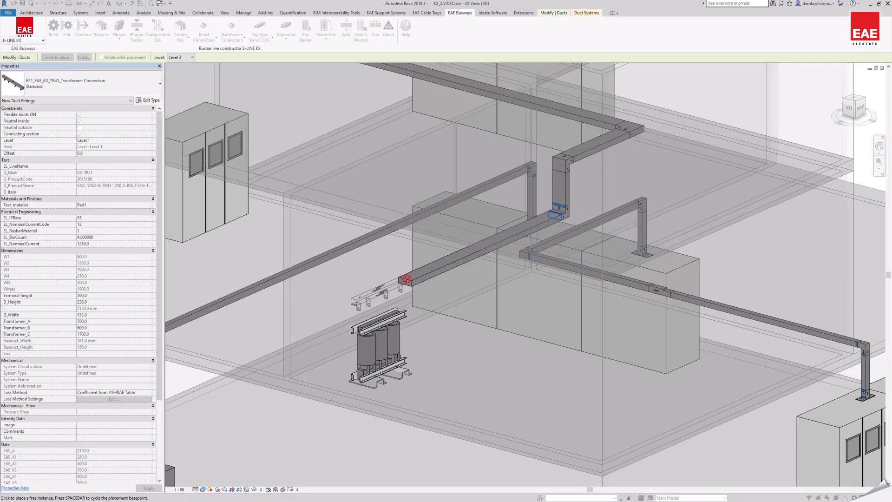
key(Escape)
- Insert a fire barrier in the long horizontal KX_Line2 run where it passes through the wall near the elbow
scroll(448, 324, down, 6)
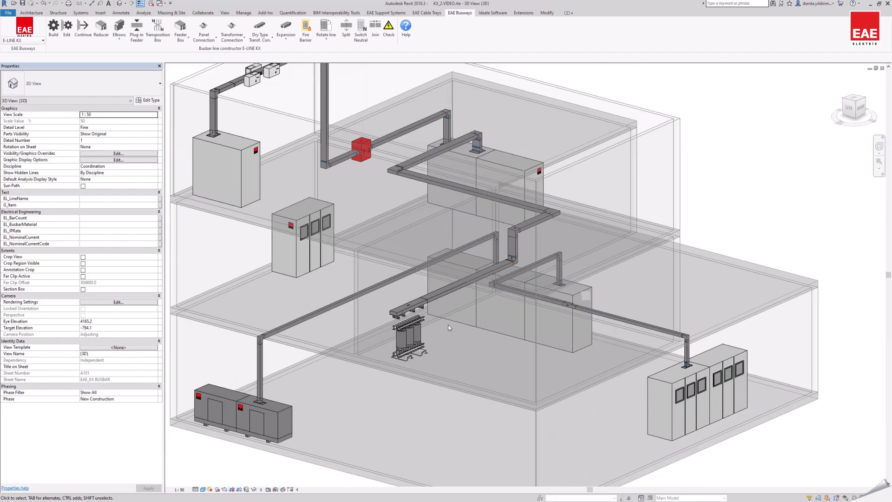
shift+middle_drag(324, 446, 542, 283)
scroll(543, 284, up, 5)
click(542, 284)
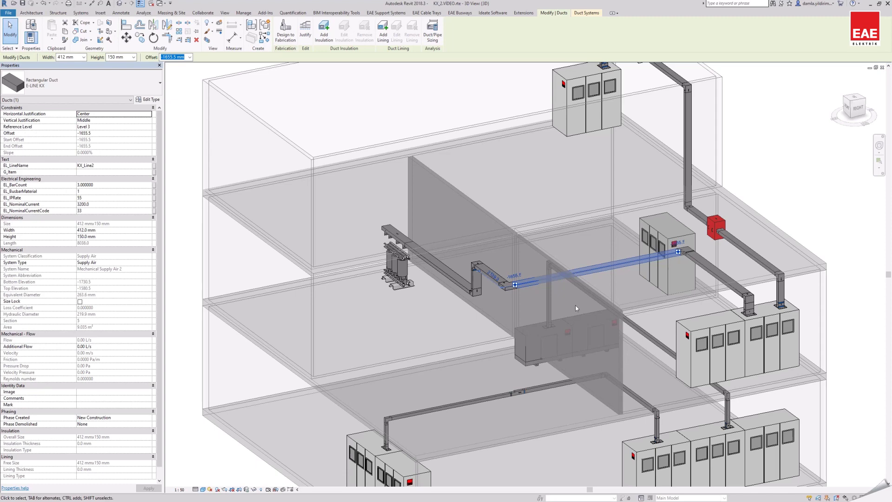
click(854, 98)
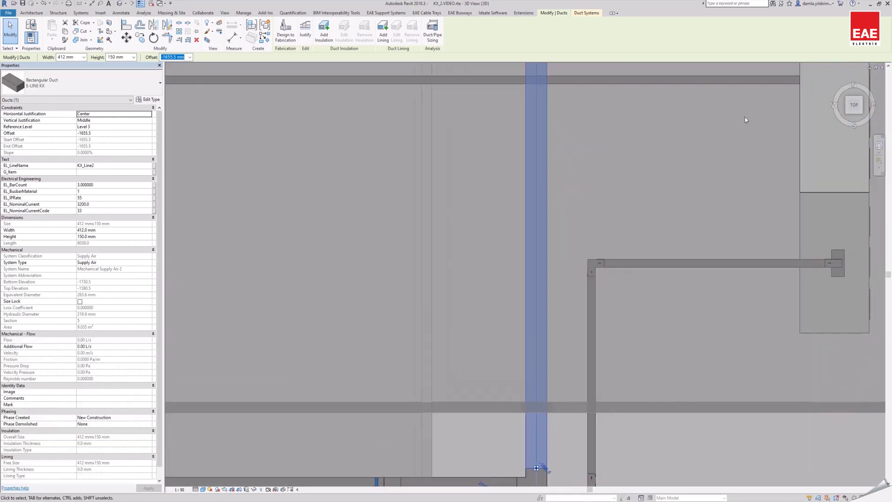
scroll(534, 409, down, 5)
scroll(626, 270, up, 6)
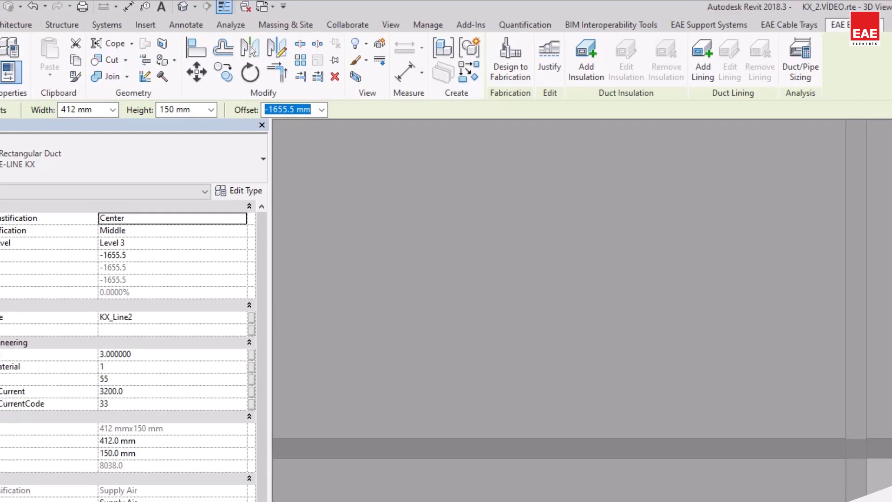
click(839, 25)
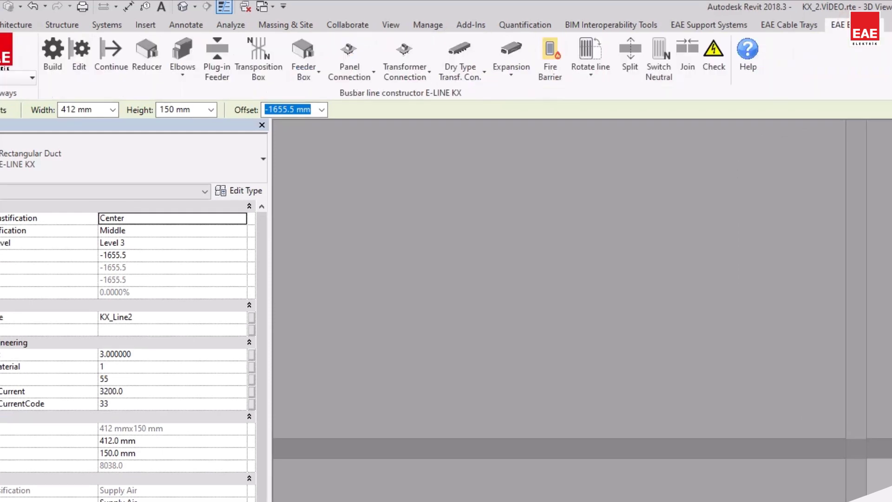
click(553, 65)
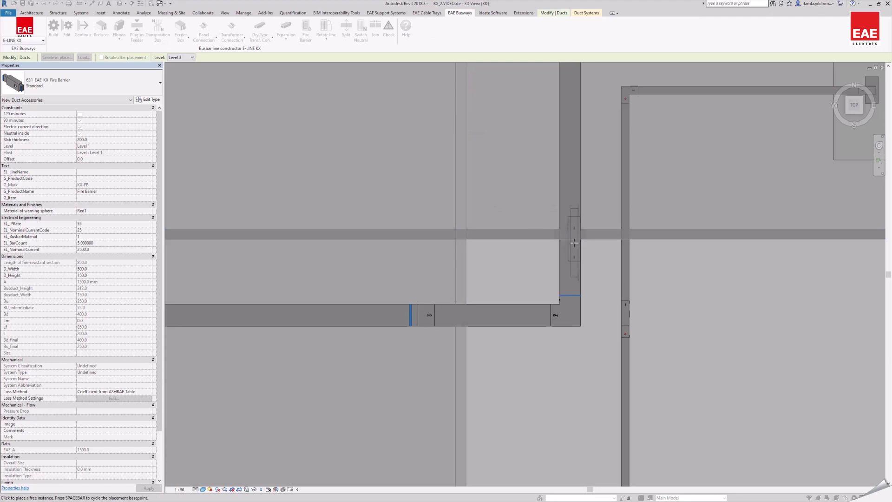
click(597, 262)
click(580, 294)
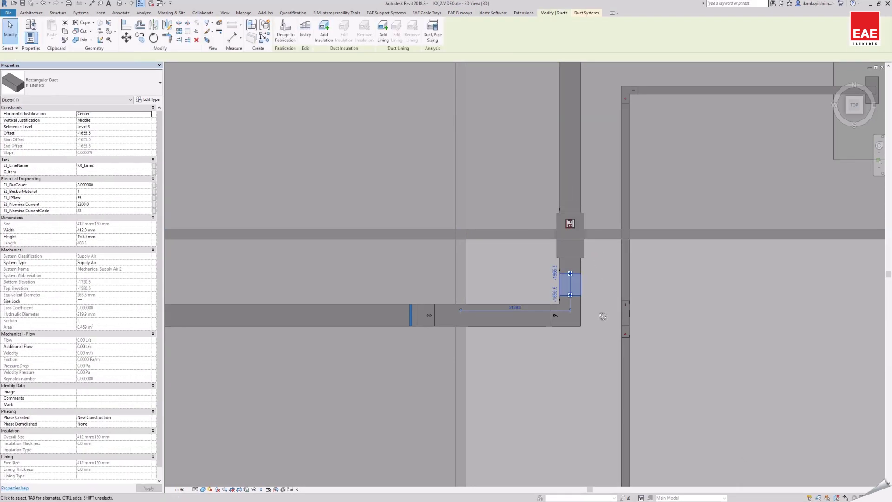
shift+middle_drag(602, 314, 582, 249)
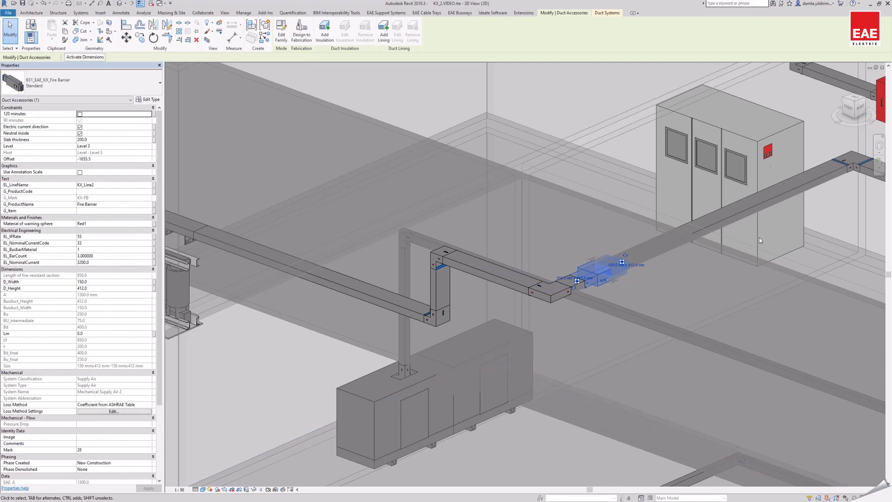
shift+middle_drag(604, 292, 621, 281)
scroll(621, 280, down, 6)
click(777, 433)
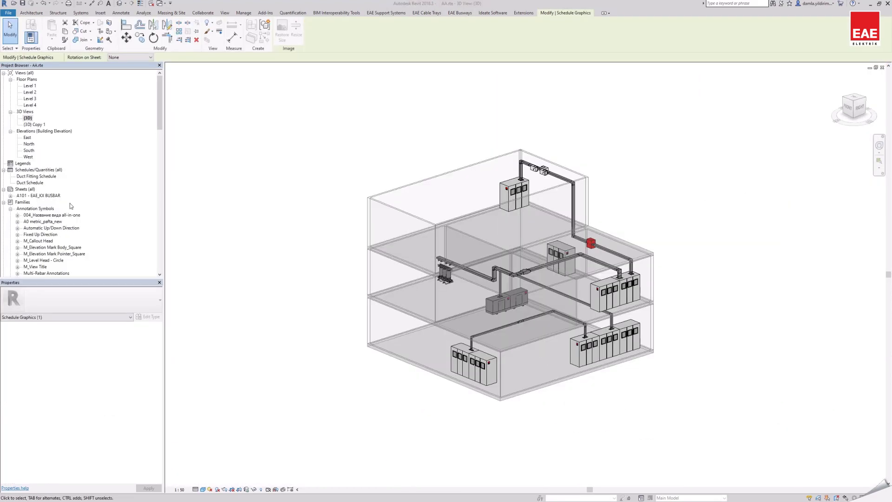
- Open sheet A101 - EAE_KX BUSBAR and examine its duct fitting and duct schedules
double_click(51, 194)
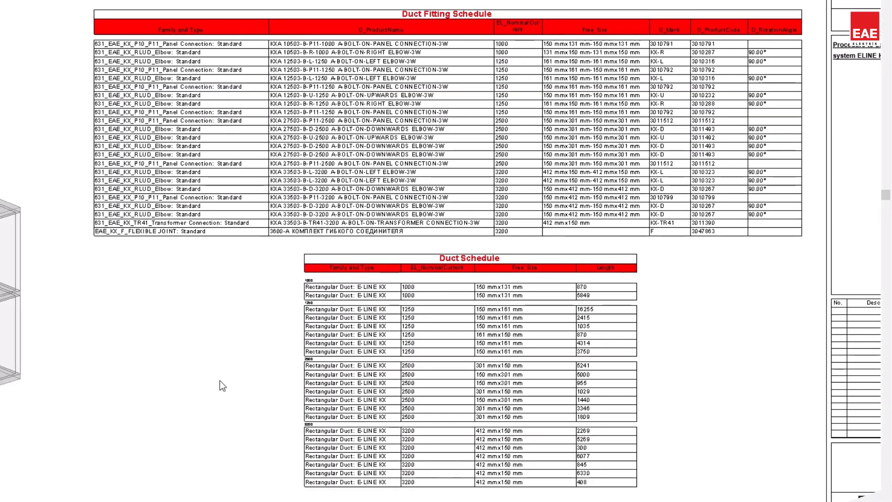
scroll(512, 380, down, 3)
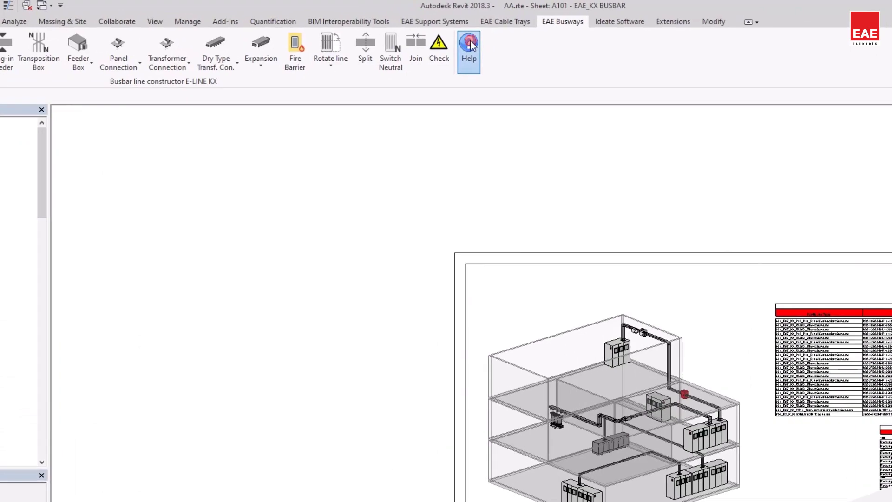
- Open the plugin's Busways instruction document and look through its table of contents
click(406, 26)
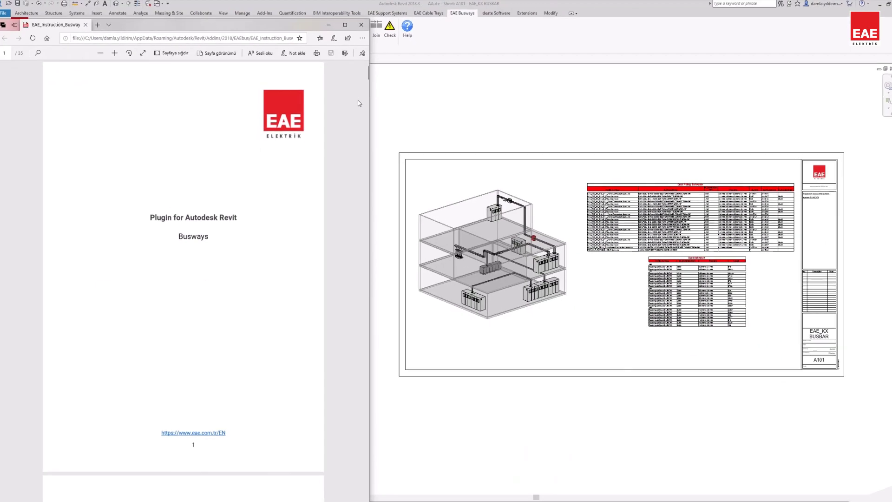
scroll(390, 158, down, 5)
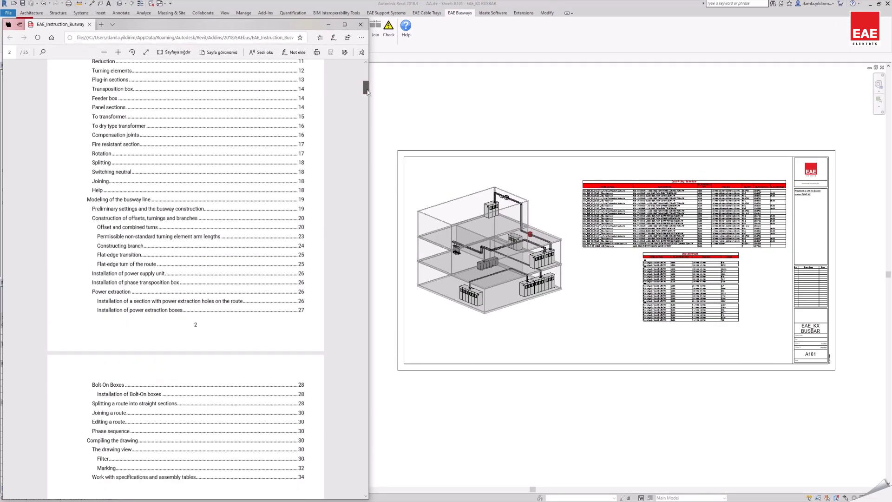